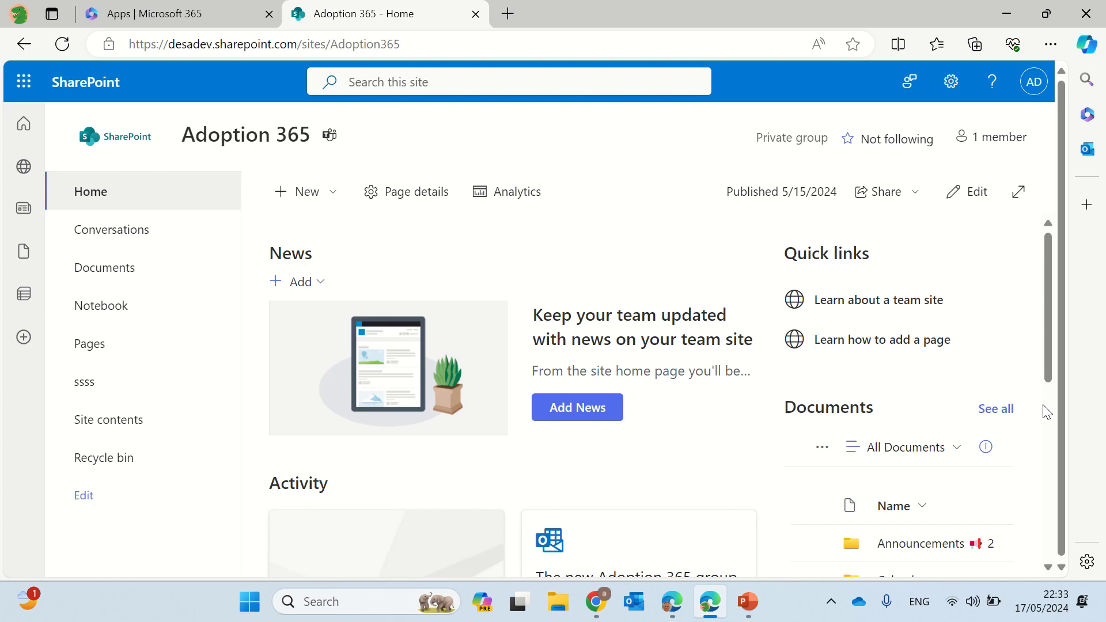
Switch the Adoption 365 home page into edit mode.
{"action": "left_click", "coordinate": [972, 201]}
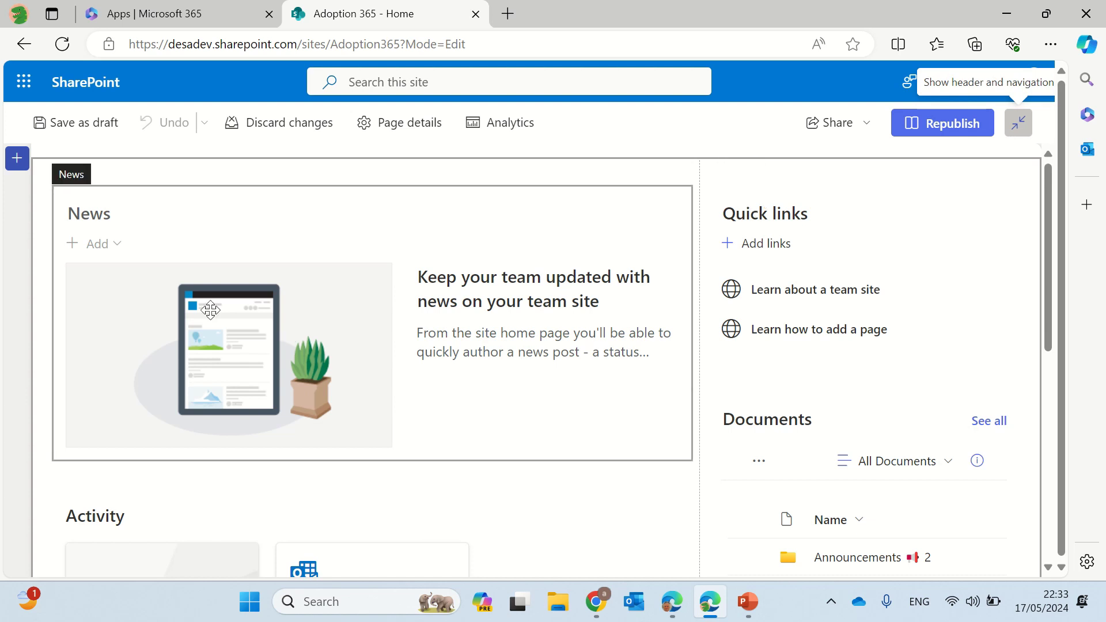
Open the News section's properties panel.
{"action": "mouse_move", "coordinate": [113, 183]}
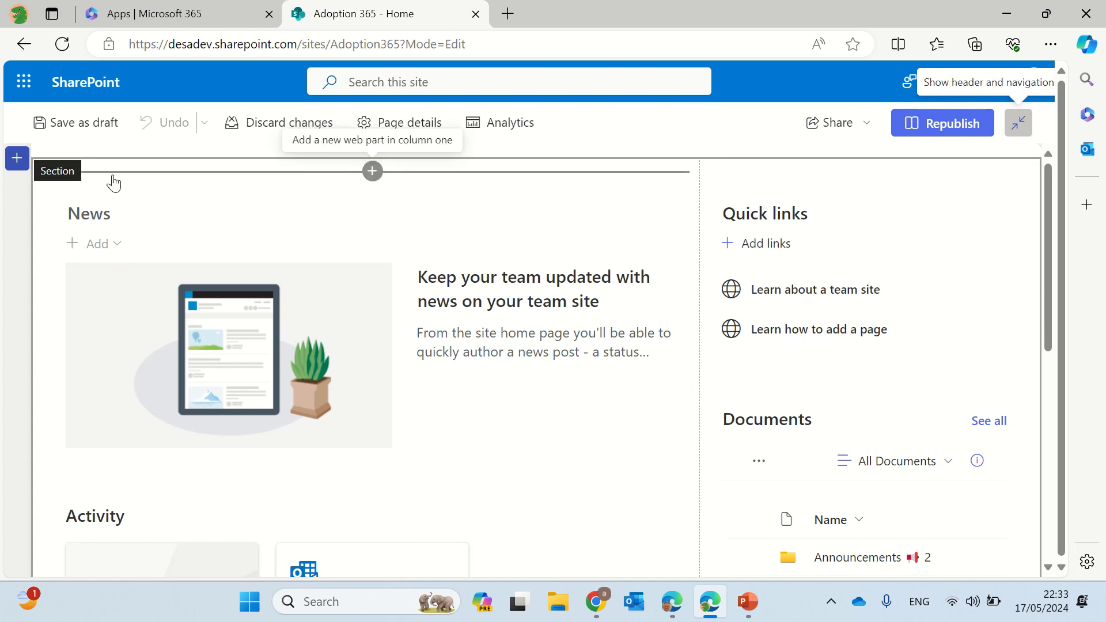
{"action": "left_click", "coordinate": [144, 171]}
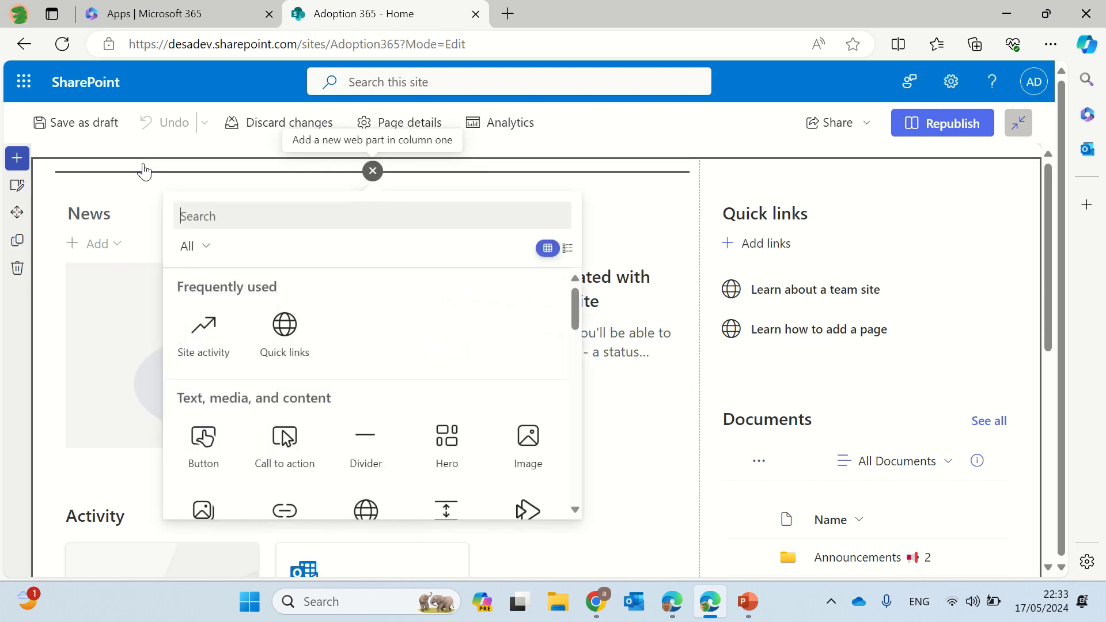
{"action": "left_click", "coordinate": [18, 186]}
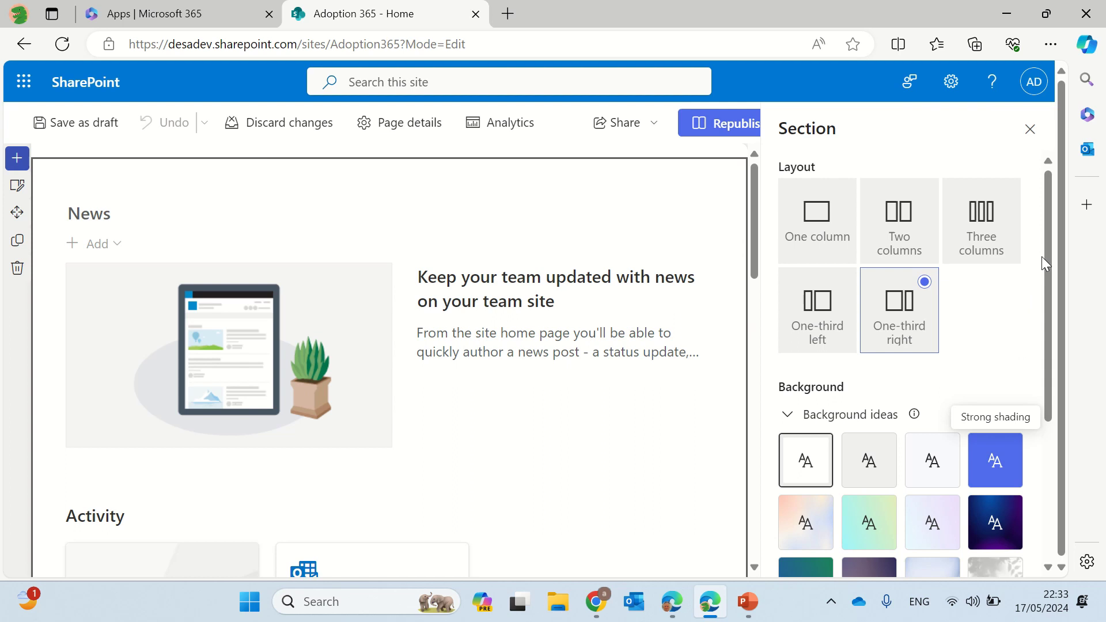
Preview dark gradient and soft shading backgrounds, then apply Constellation lines on dark blue.
{"action": "left_click_drag", "start_coordinate": [1050, 213], "coordinate": [1049, 304]}
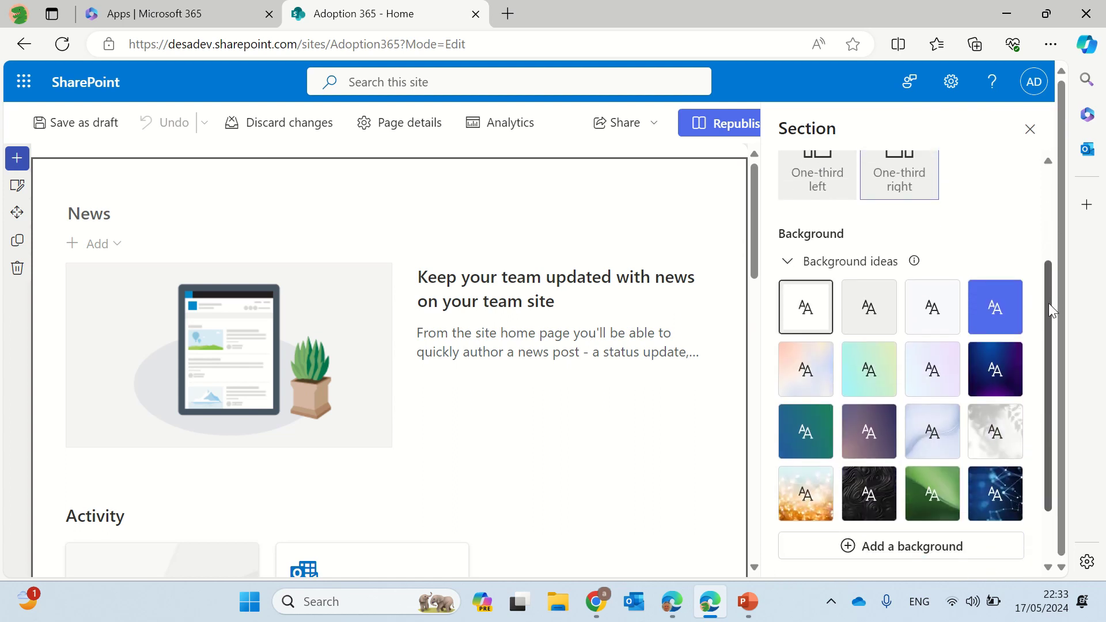
{"action": "left_click", "coordinate": [884, 438]}
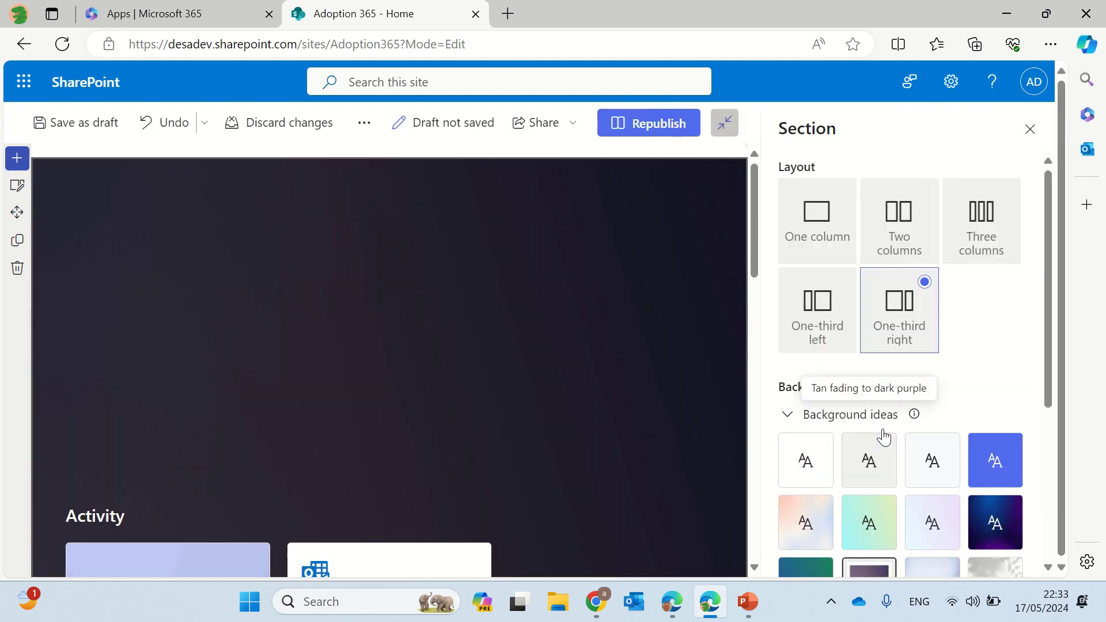
{"action": "left_click", "coordinate": [940, 472]}
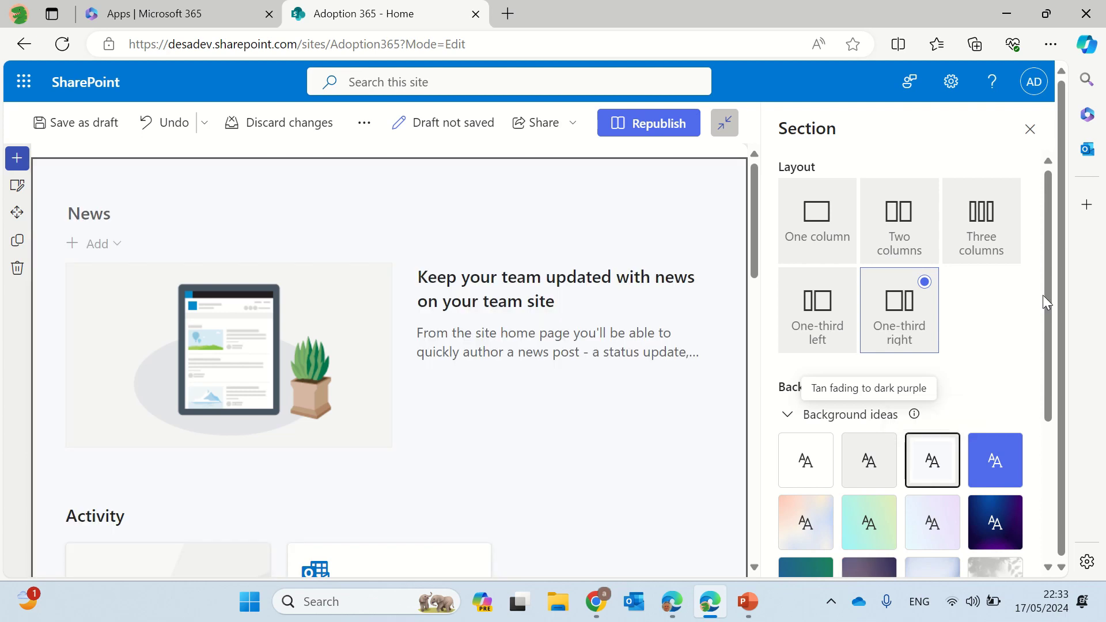
{"action": "left_click_drag", "start_coordinate": [1049, 234], "coordinate": [1042, 347]}
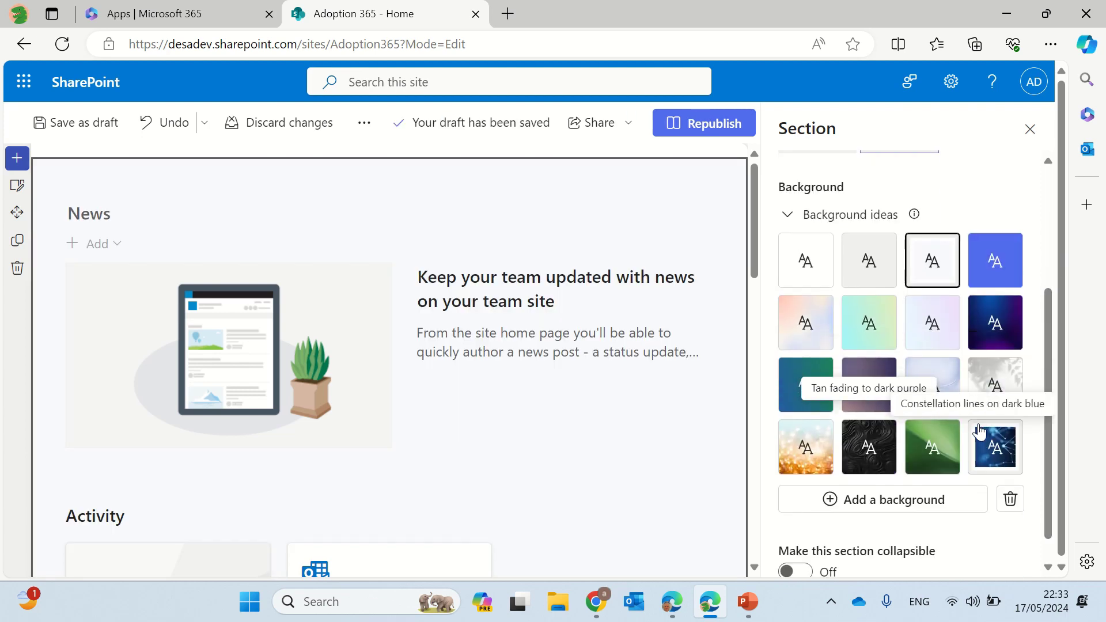
{"action": "left_click", "coordinate": [992, 445]}
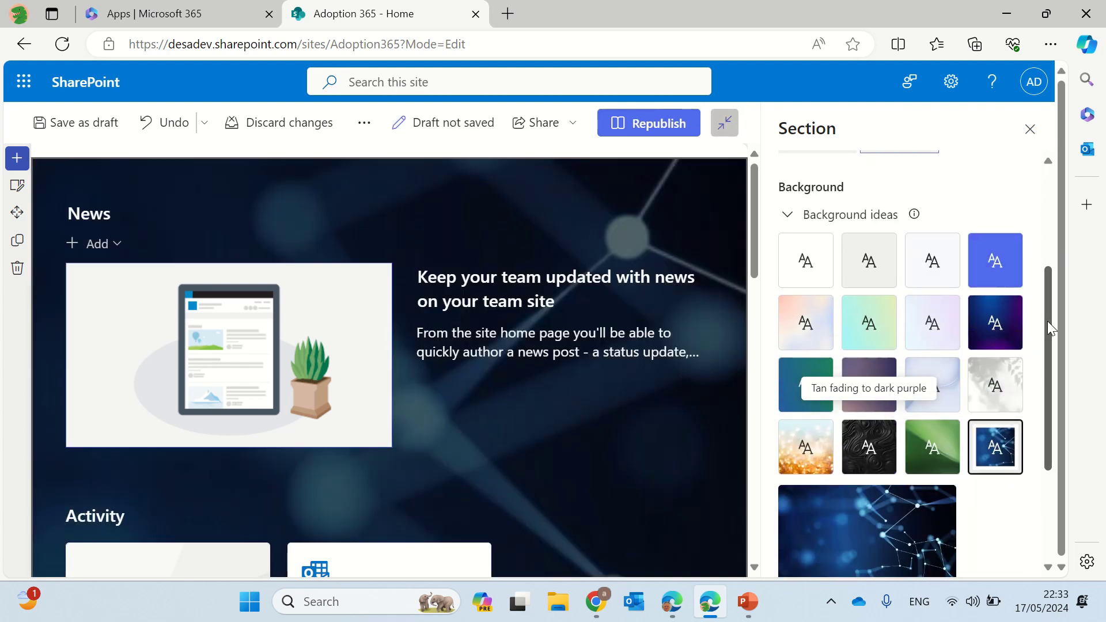
{"action": "left_click_drag", "start_coordinate": [1047, 320], "coordinate": [1039, 431]}
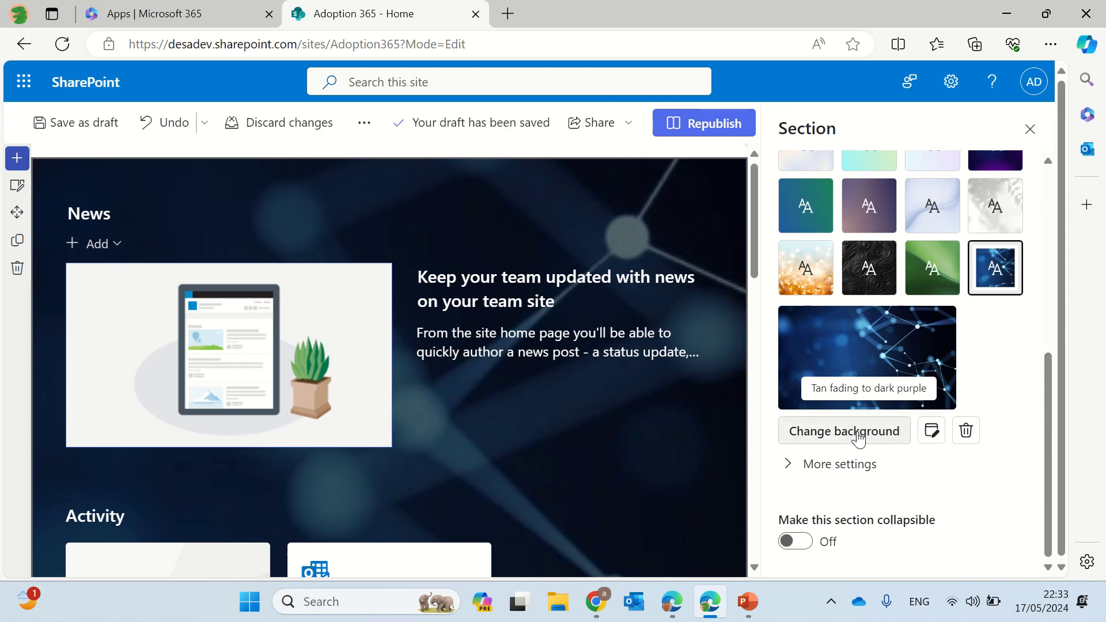
{"action": "left_click_drag", "start_coordinate": [1044, 506], "coordinate": [1030, 482]}
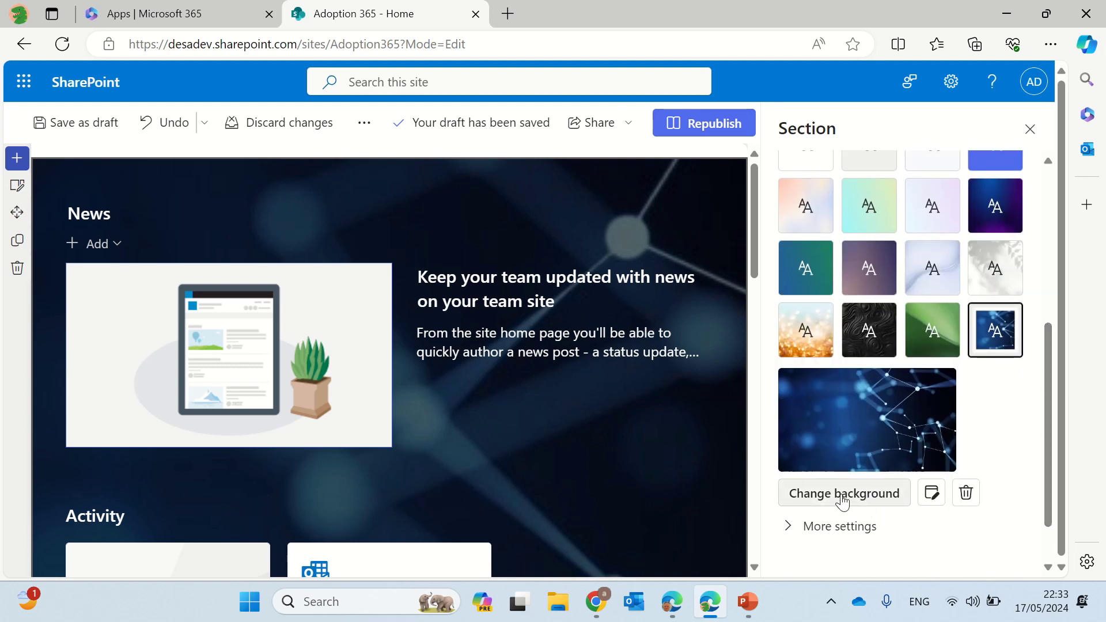
Replace the constellation background with the stock photo of a man writing at a desk.
{"action": "left_click", "coordinate": [966, 493]}
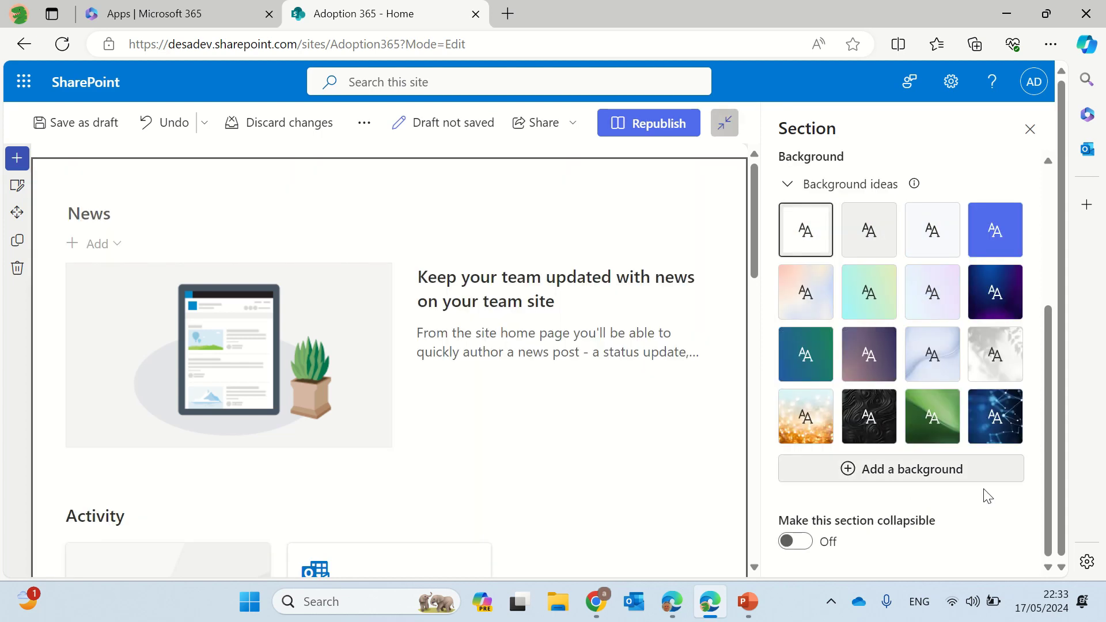
{"action": "left_click", "coordinate": [902, 481]}
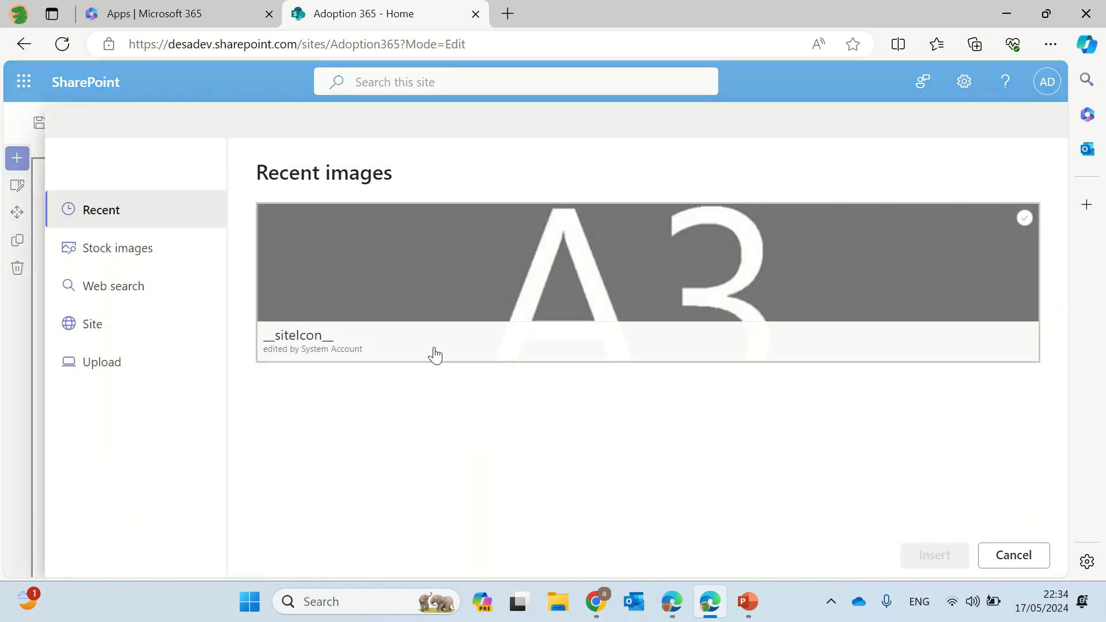
{"action": "left_click", "coordinate": [138, 247]}
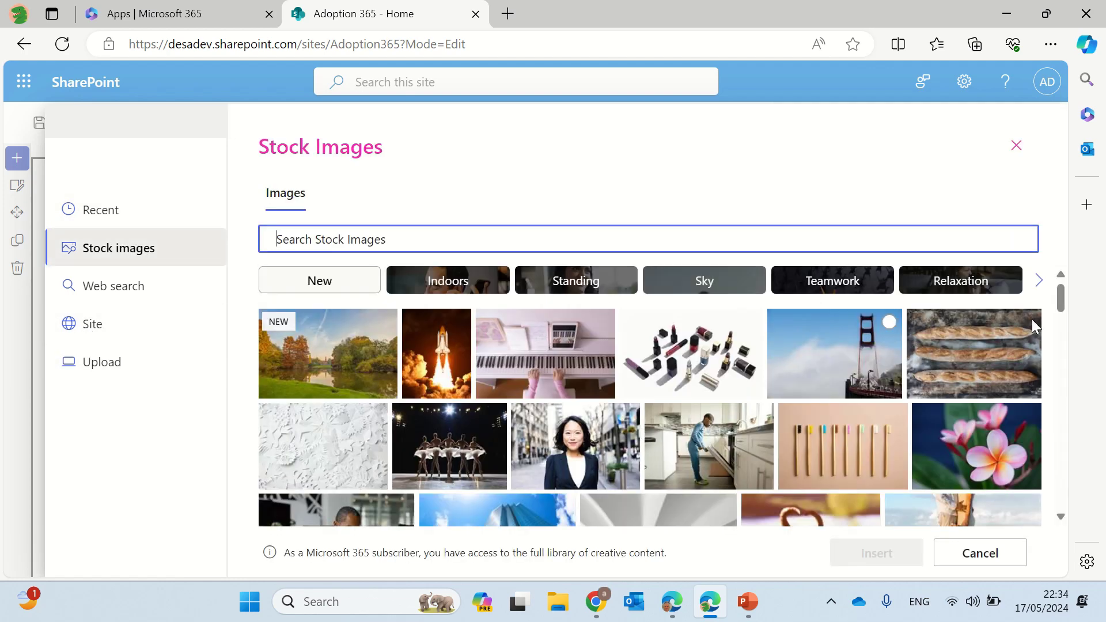
{"action": "left_click_drag", "start_coordinate": [1064, 298], "coordinate": [1064, 320]}
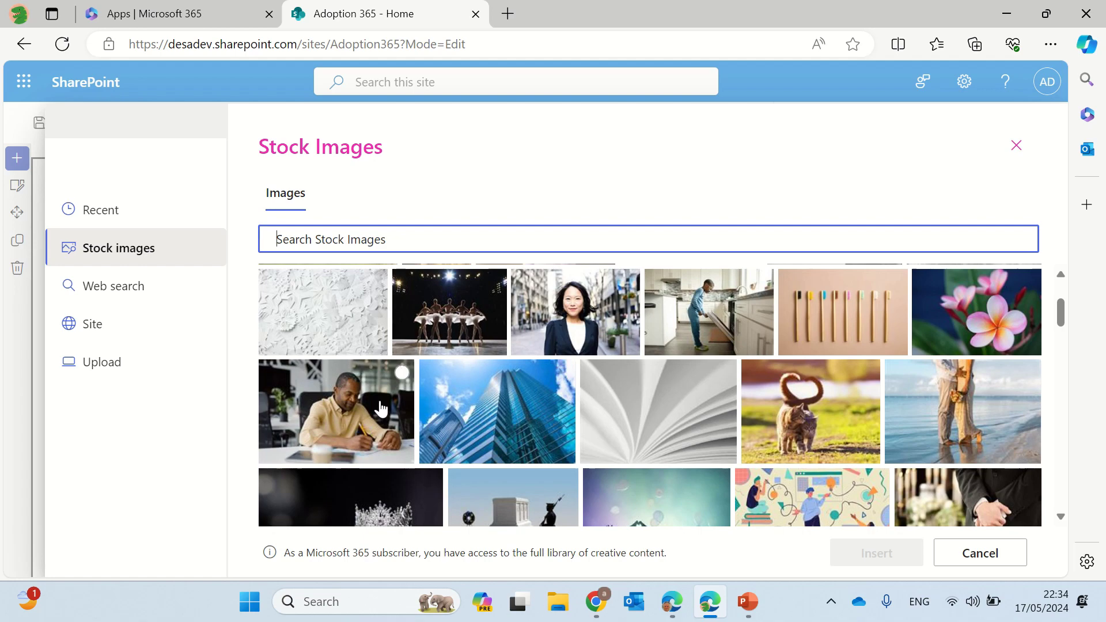
{"action": "left_click", "coordinate": [402, 374]}
{"action": "left_click", "coordinate": [863, 558]}
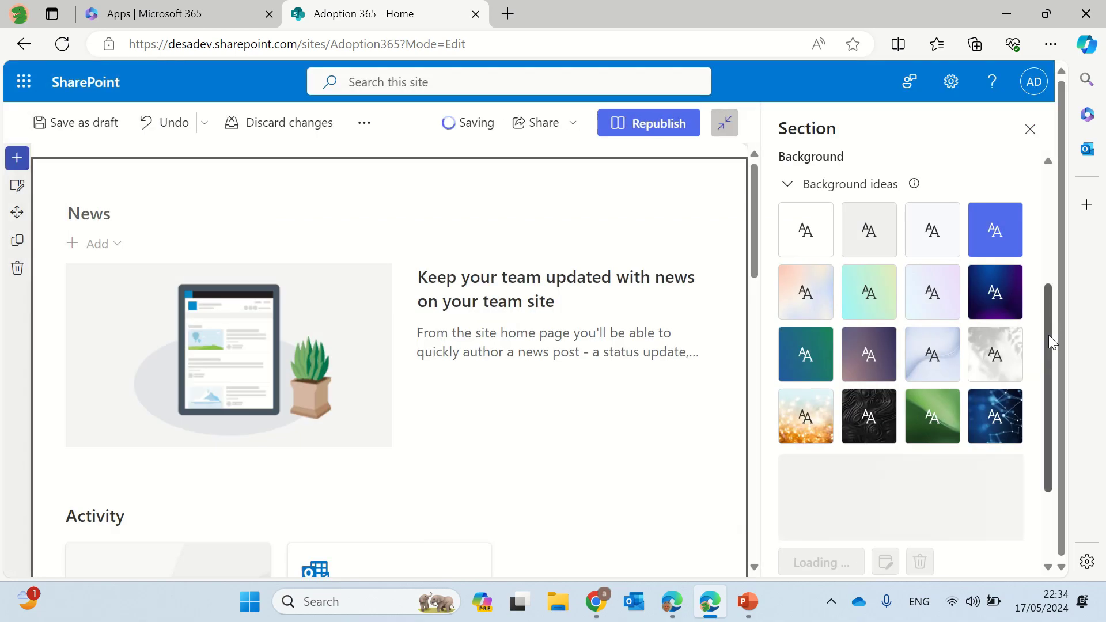
Give the desk photo background a light top-to-bottom gradient overlay at 87 opacity.
{"action": "left_click_drag", "start_coordinate": [1048, 324], "coordinate": [1052, 392]}
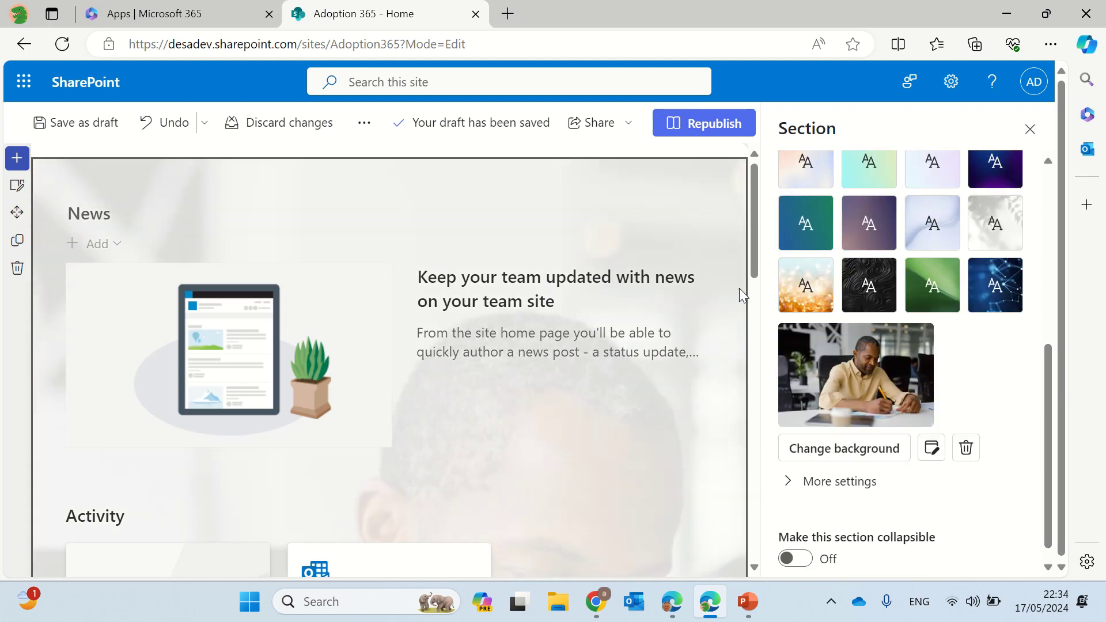
{"action": "left_click_drag", "start_coordinate": [751, 220], "coordinate": [751, 284]}
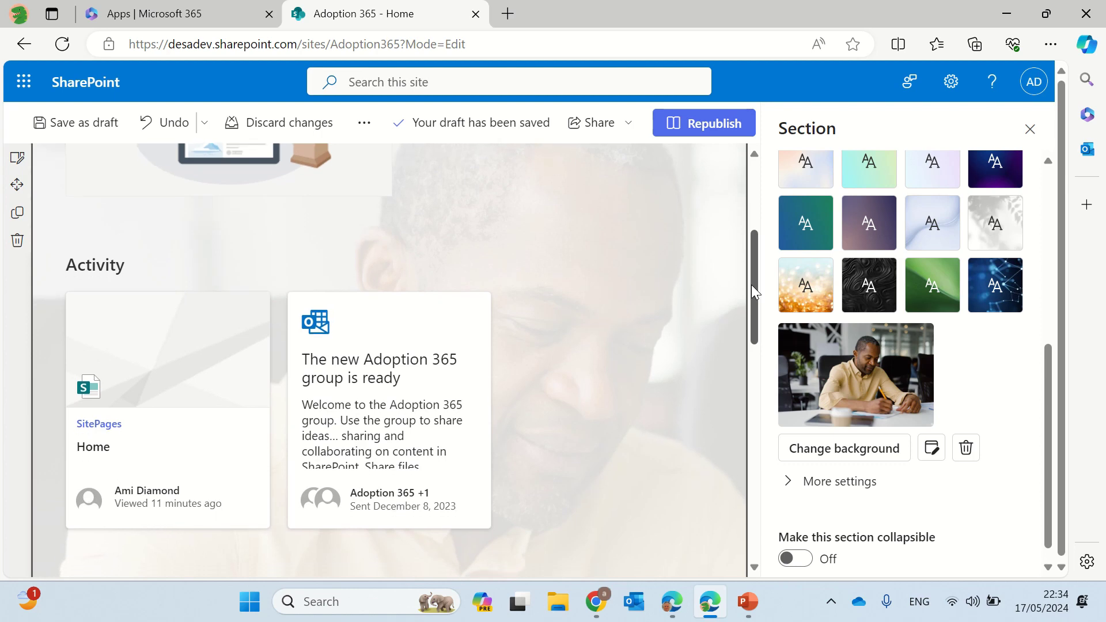
{"action": "left_click", "coordinate": [795, 483]}
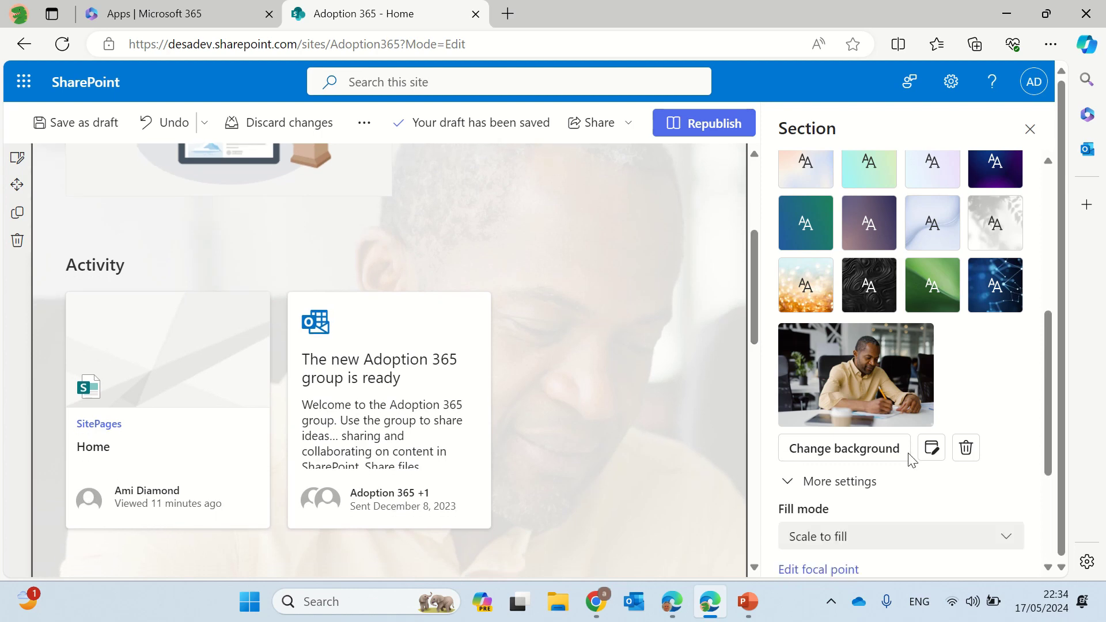
{"action": "left_click_drag", "start_coordinate": [1050, 358], "coordinate": [1041, 442]}
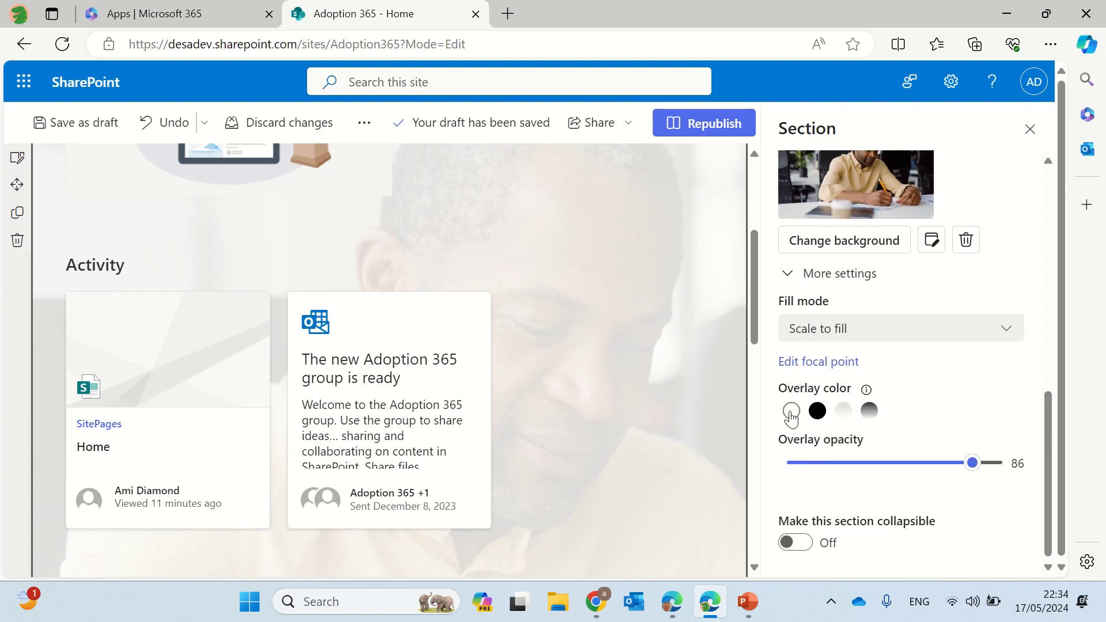
{"action": "left_click", "coordinate": [842, 414]}
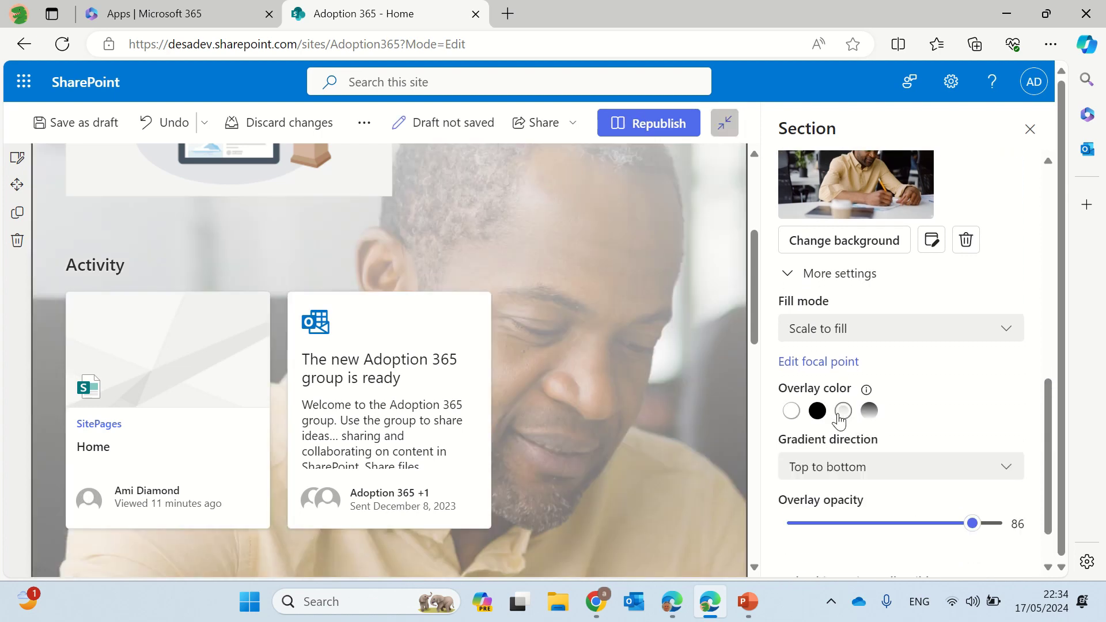
{"action": "mouse_move", "coordinate": [971, 526]}
{"action": "left_mouse_down"}
{"action": "mouse_move", "coordinate": [795, 525]}
{"action": "mouse_move", "coordinate": [993, 525]}
{"action": "mouse_move", "coordinate": [812, 526]}
{"action": "mouse_move", "coordinate": [980, 526]}
{"action": "left_mouse_up"}
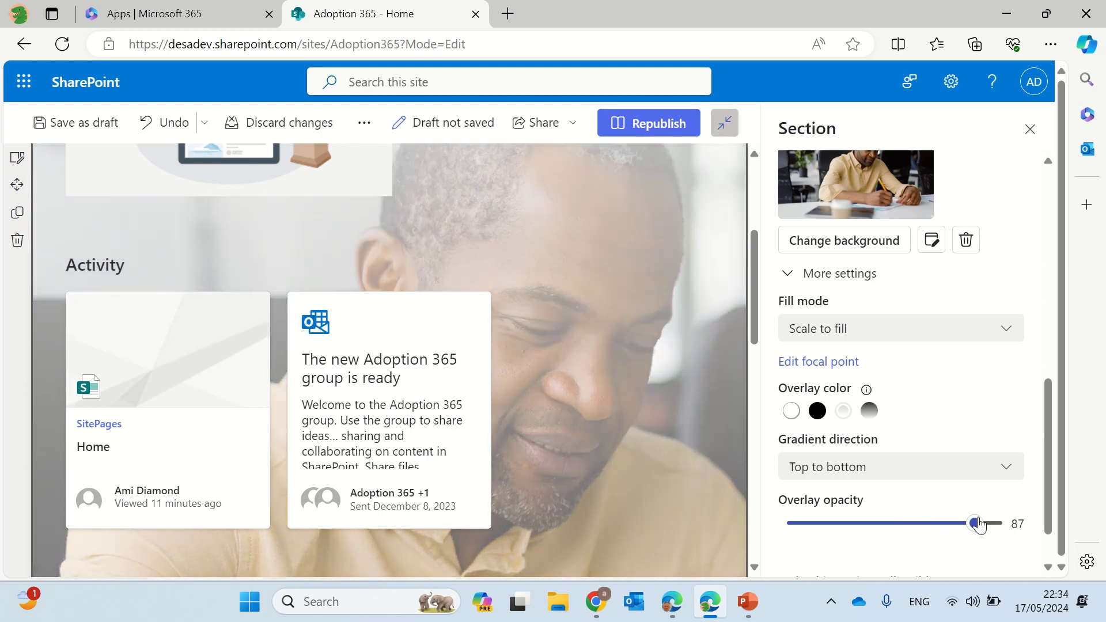
Set the background photo to Scale to fit and try each alignment, ending aligned left.
{"action": "left_click", "coordinate": [1014, 332]}
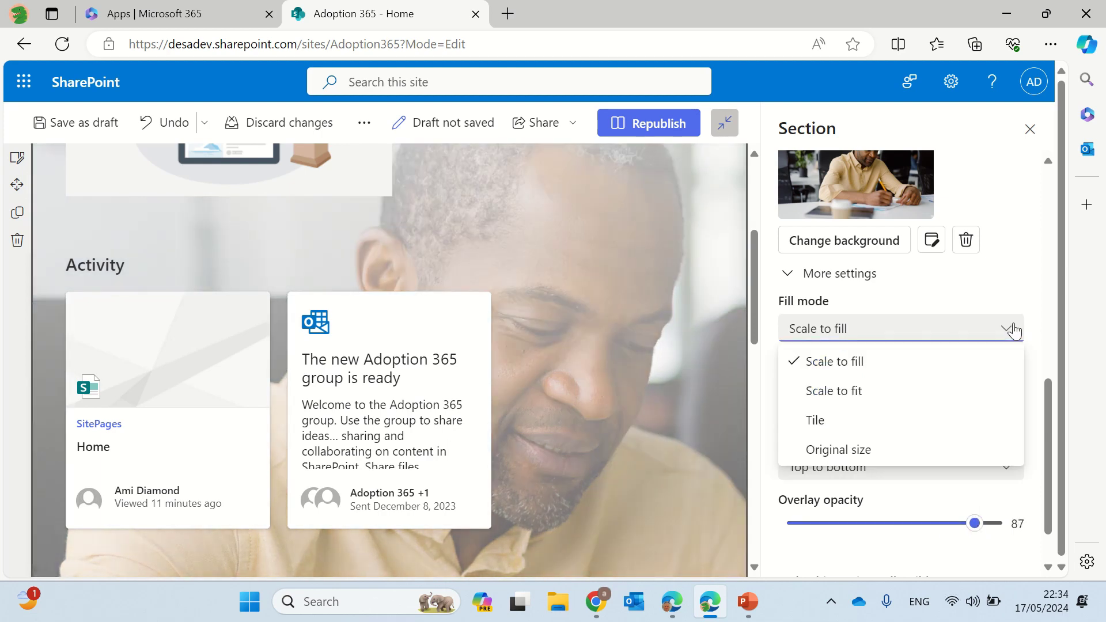
{"action": "left_click", "coordinate": [940, 399]}
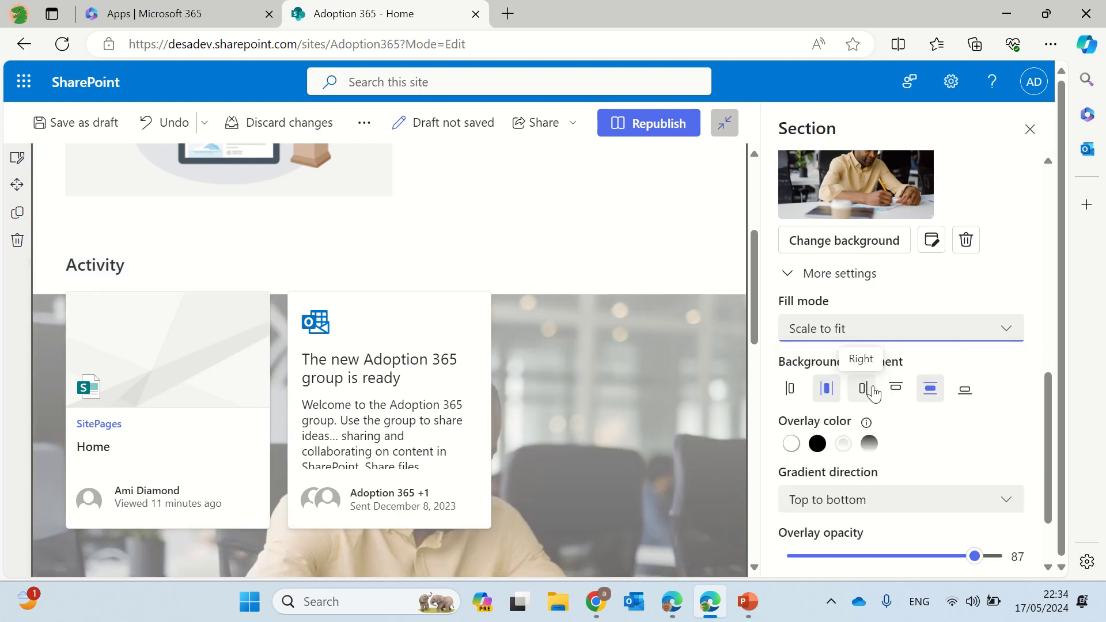
{"action": "left_click", "coordinate": [972, 392]}
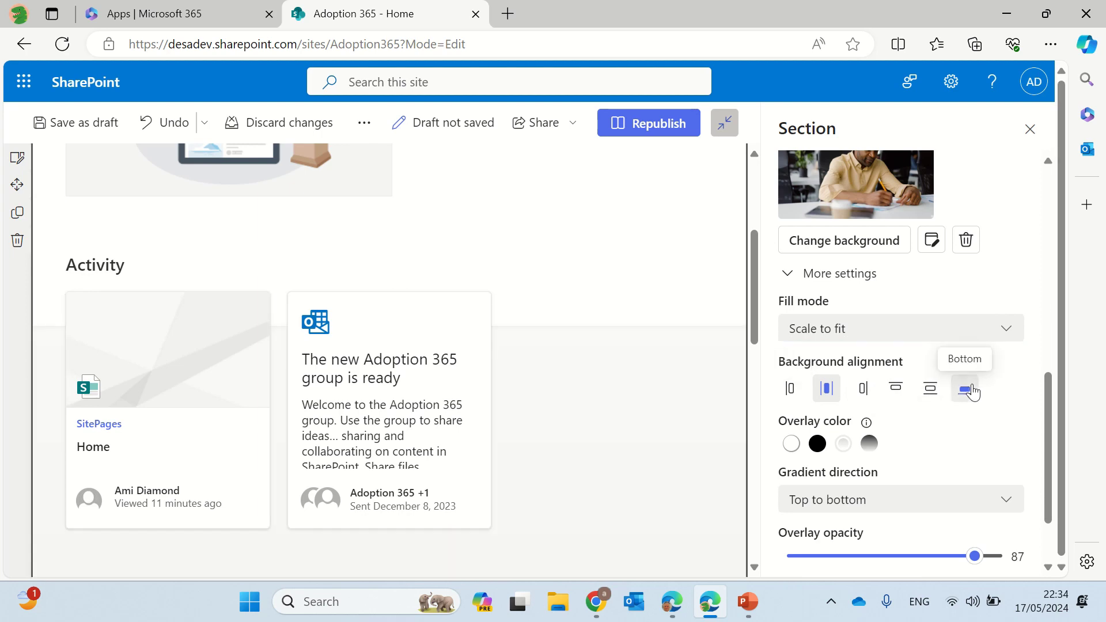
{"action": "left_click", "coordinate": [934, 396]}
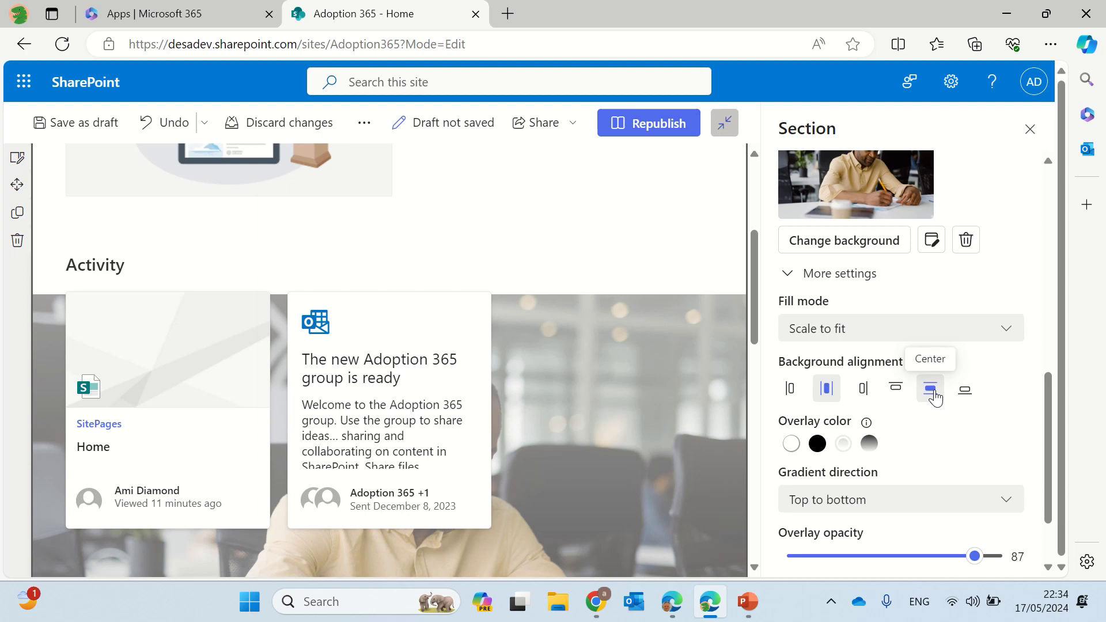
{"action": "left_click", "coordinate": [895, 392]}
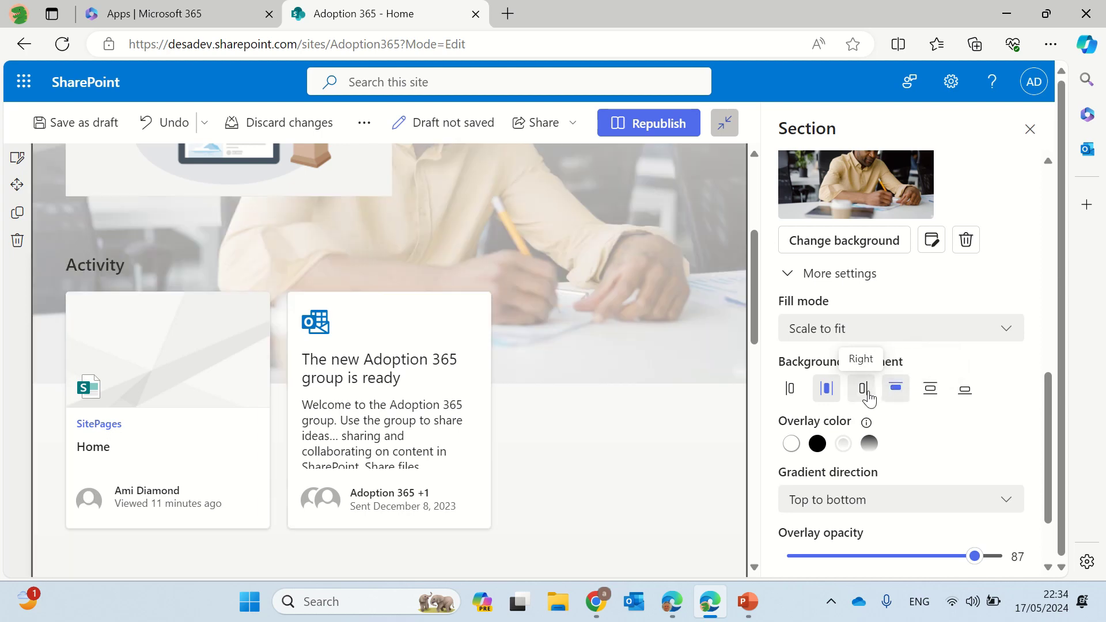
{"action": "left_click", "coordinate": [864, 393]}
{"action": "left_click", "coordinate": [829, 390]}
{"action": "left_click", "coordinate": [791, 389]}
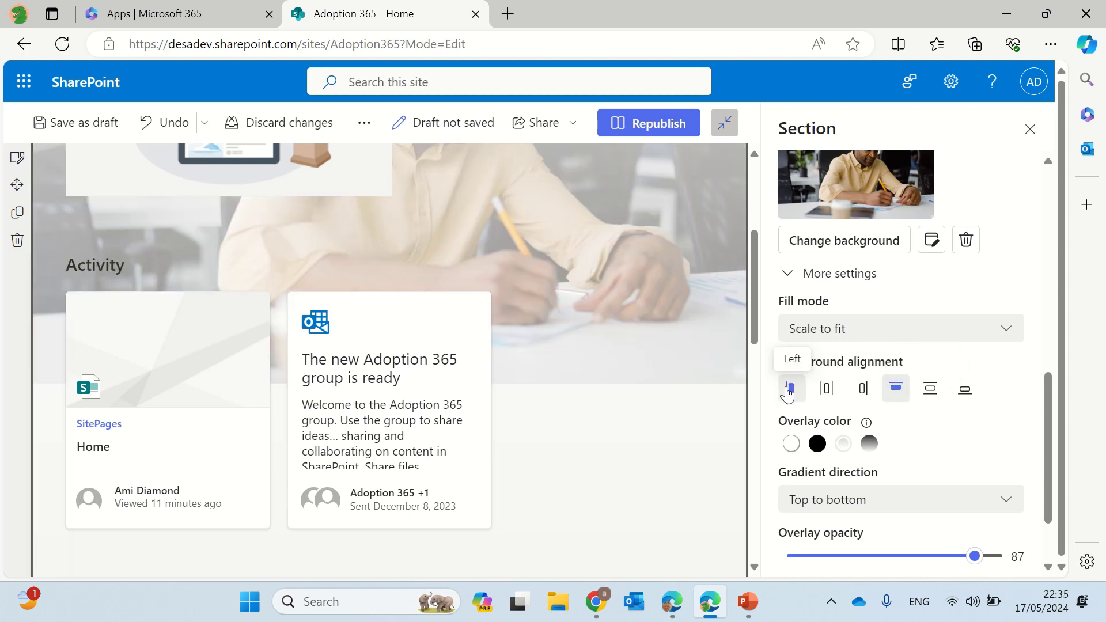
Try the Tile and Original size fill modes for the background photo.
{"action": "left_click", "coordinate": [925, 337]}
{"action": "left_click", "coordinate": [871, 419]}
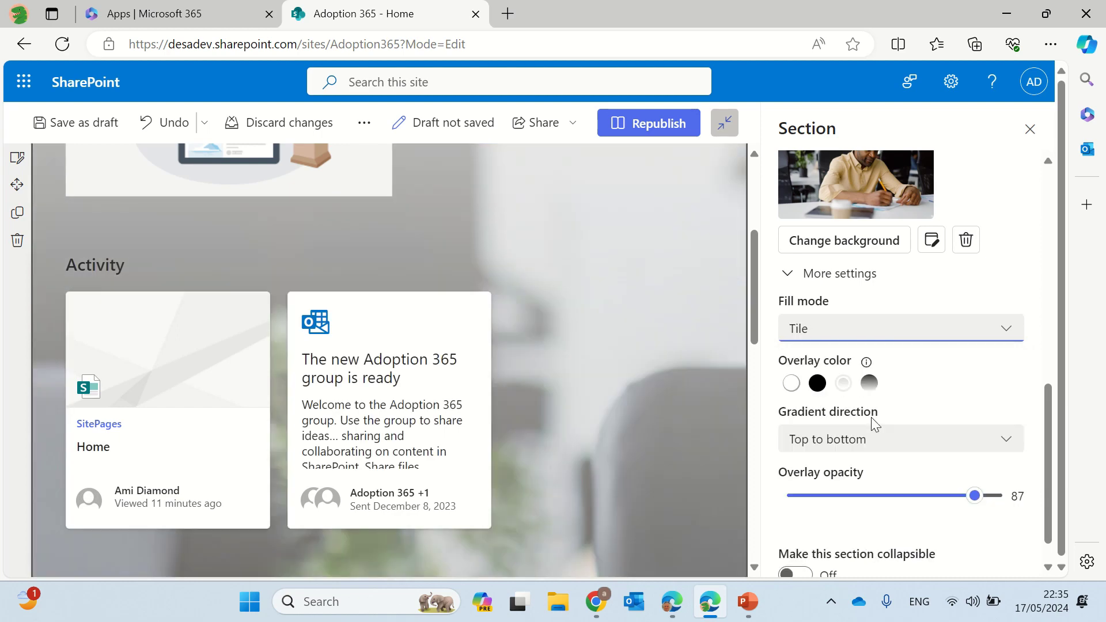
{"action": "left_click", "coordinate": [1007, 328]}
{"action": "left_click", "coordinate": [877, 453]}
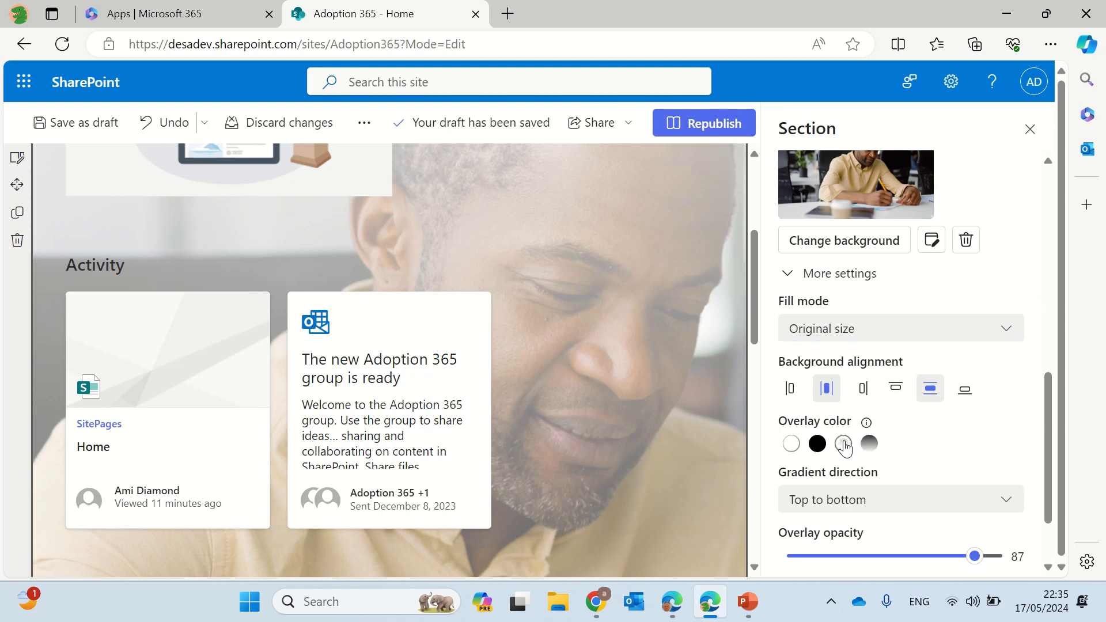
Apply the dark gradient overlay and set the fill mode to Scale to fill.
{"action": "left_click", "coordinate": [792, 444]}
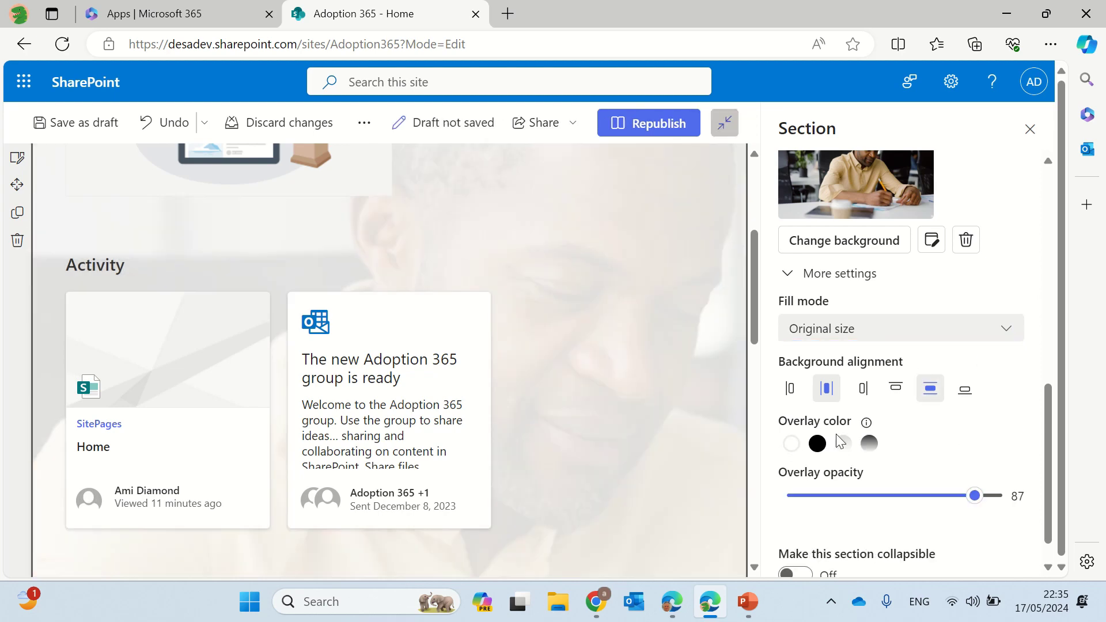
{"action": "left_click", "coordinate": [843, 445]}
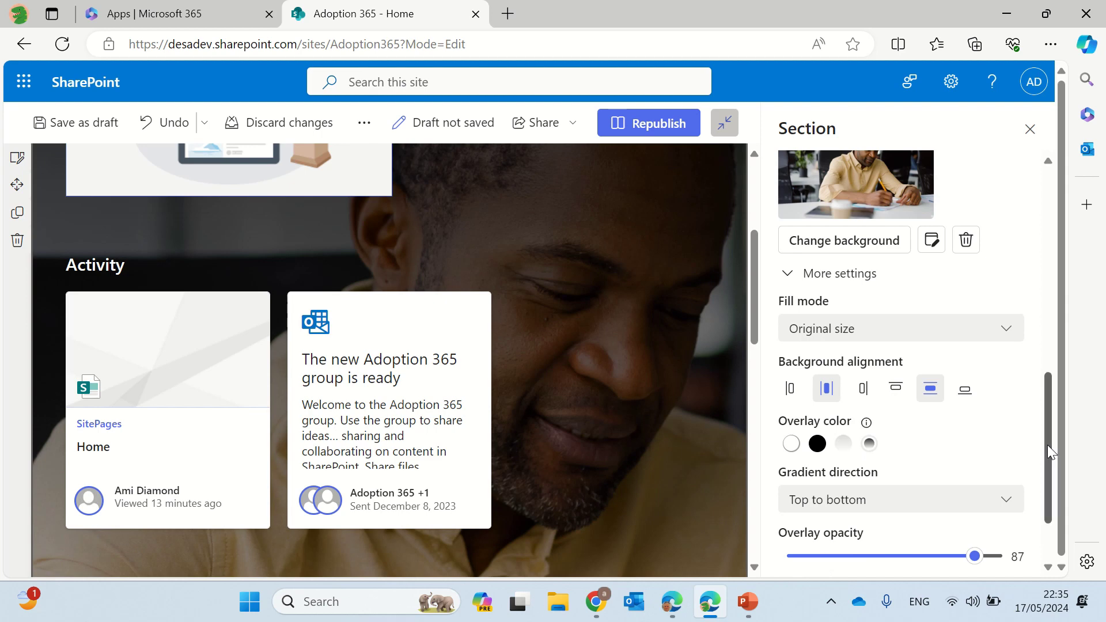
{"action": "scroll", "coordinate": [1048, 445], "scroll_direction": "down", "scroll_amount": 2}
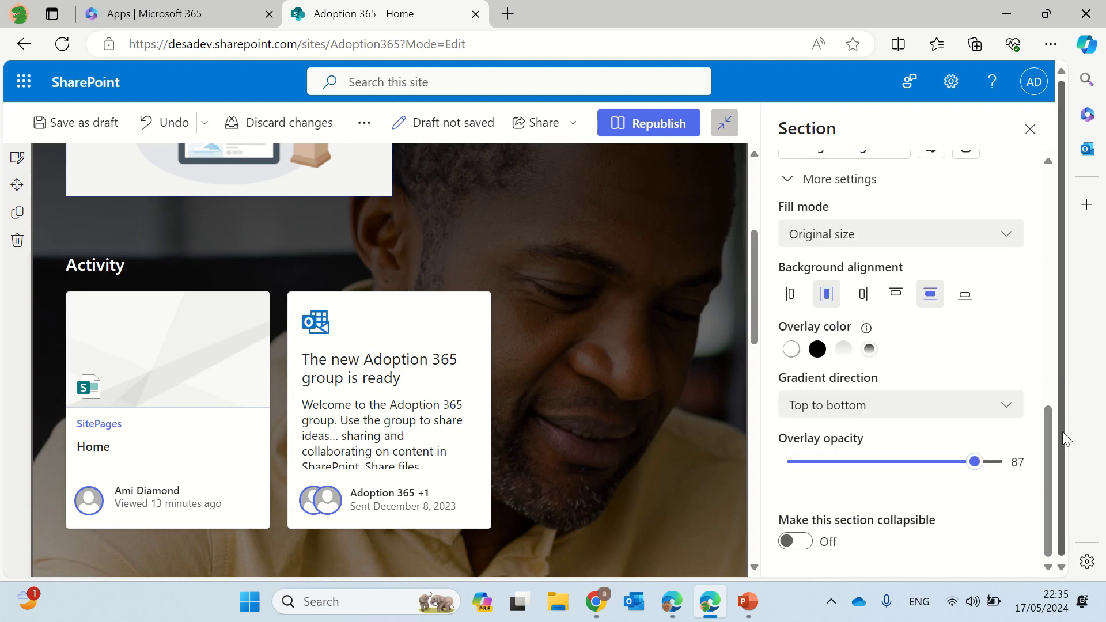
{"action": "left_click", "coordinate": [925, 237]}
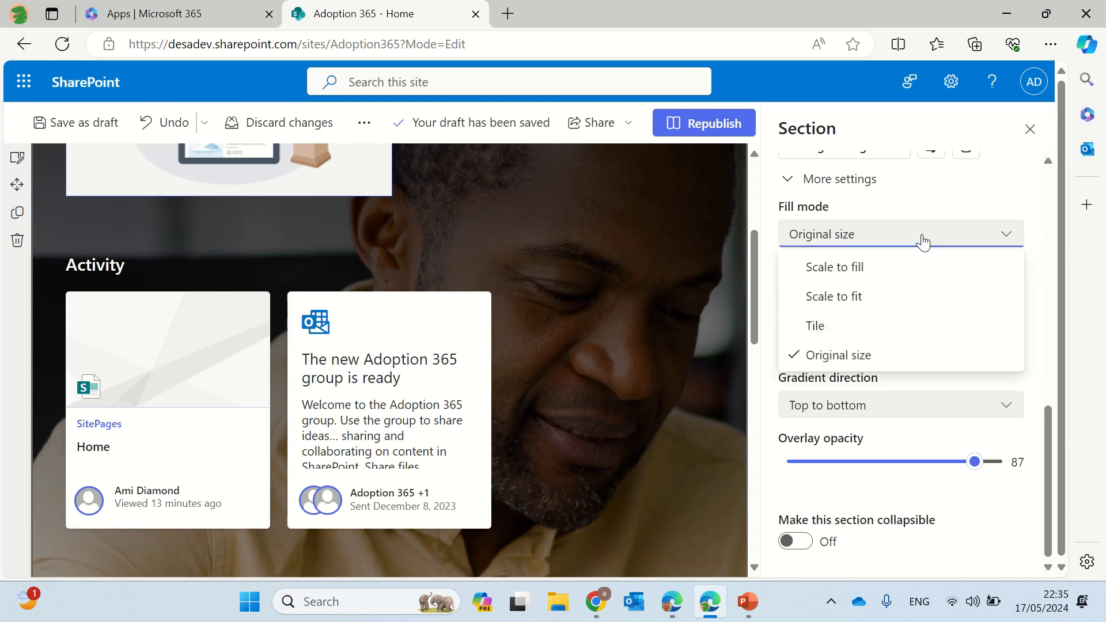
{"action": "left_click", "coordinate": [864, 268]}
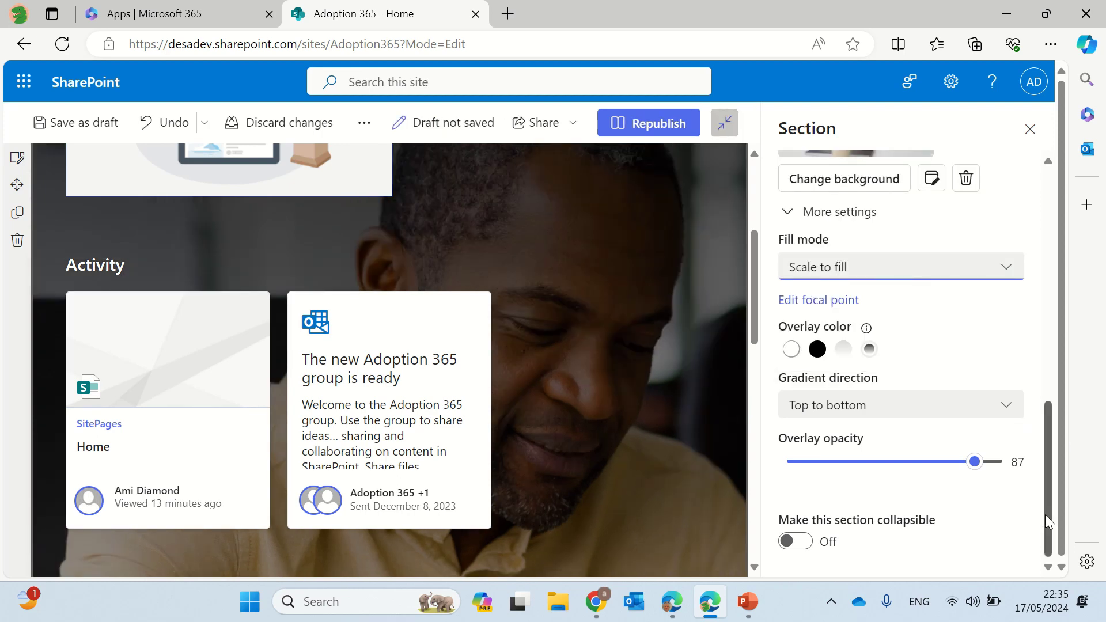
{"action": "left_click_drag", "start_coordinate": [1045, 514], "coordinate": [1052, 412]}
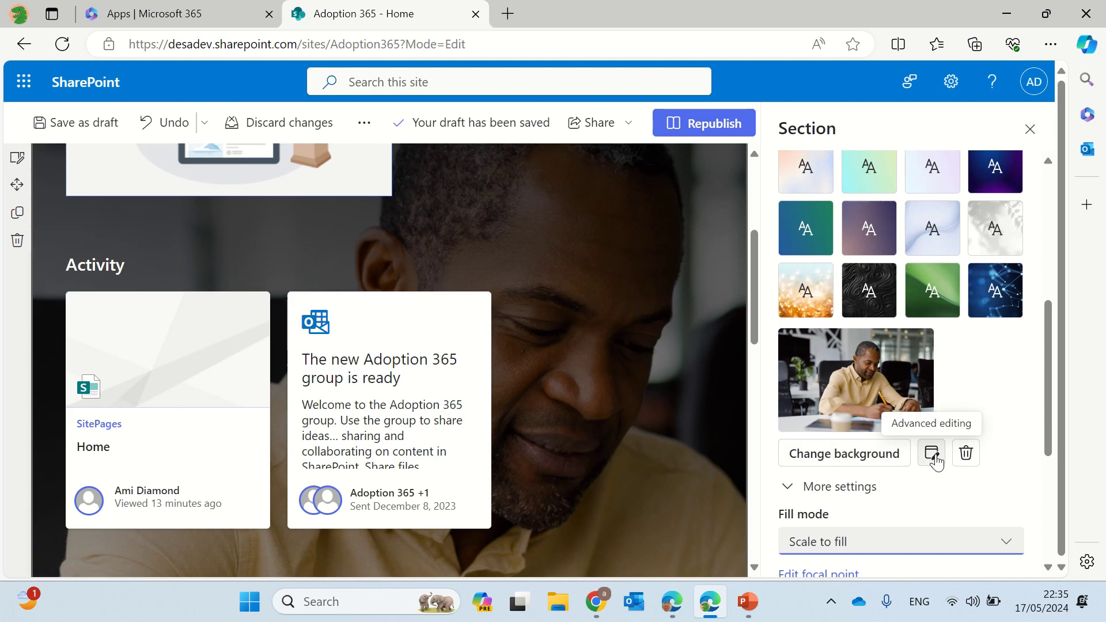
Open the desk photo in the image editor, crop it to 2:1 and tilt it -13.2°.
{"action": "left_click", "coordinate": [935, 459]}
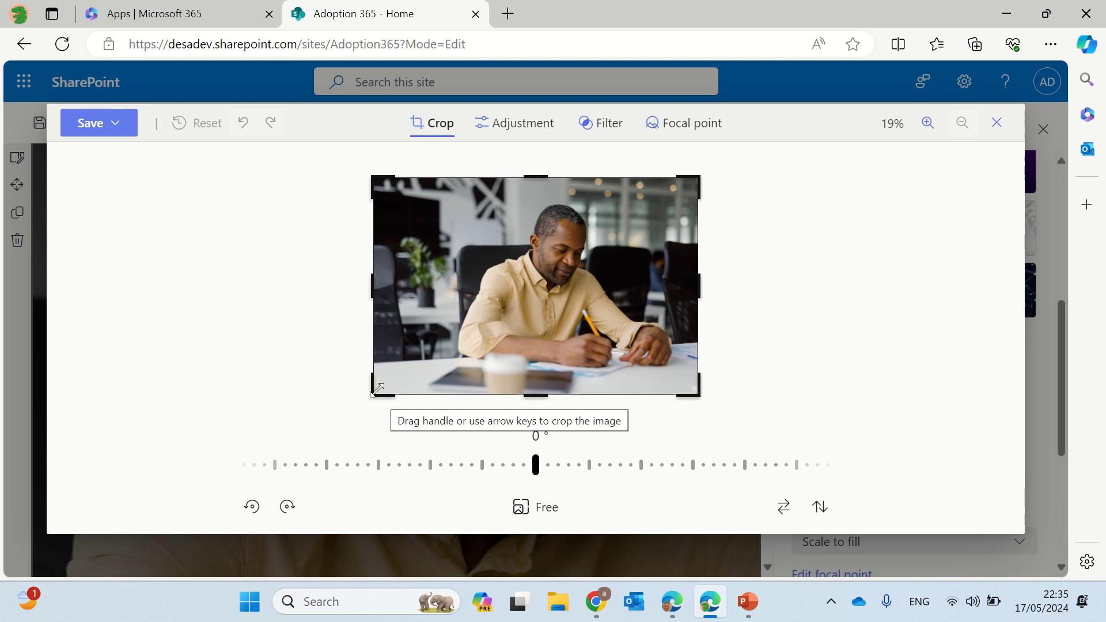
{"action": "left_click_drag", "start_coordinate": [374, 394], "coordinate": [376, 363]}
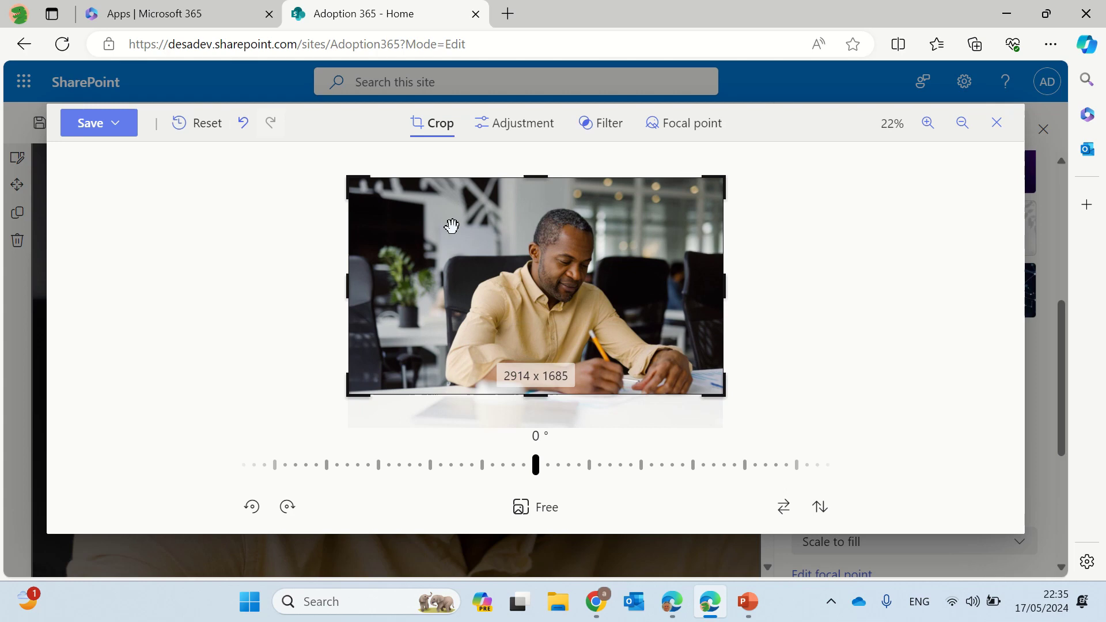
{"action": "left_click_drag", "start_coordinate": [536, 176], "coordinate": [536, 206]}
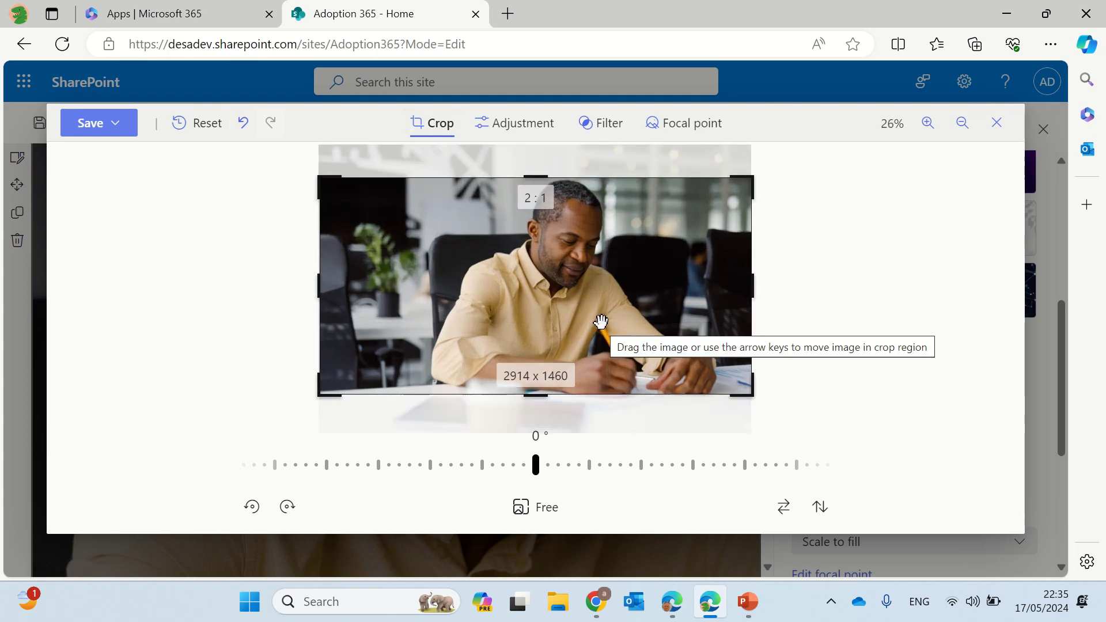
{"action": "left_click_drag", "start_coordinate": [538, 469], "coordinate": [547, 397]}
Set the photo's Exposure to 5, Contrast to -14 and Highlights to -38, Brightness staying 0.
{"action": "left_click", "coordinate": [518, 122]}
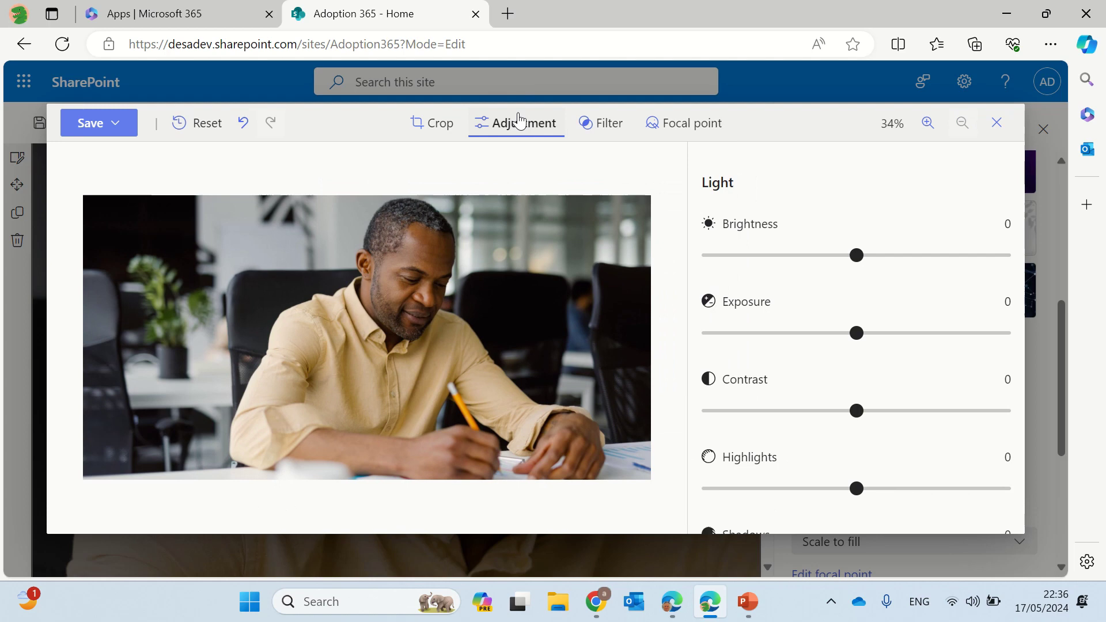
{"action": "mouse_move", "coordinate": [863, 262]}
{"action": "left_mouse_down"}
{"action": "mouse_move", "coordinate": [761, 254]}
{"action": "mouse_move", "coordinate": [953, 259]}
{"action": "mouse_move", "coordinate": [861, 262]}
{"action": "left_mouse_up"}
{"action": "mouse_move", "coordinate": [857, 333]}
{"action": "left_mouse_down"}
{"action": "mouse_move", "coordinate": [963, 333]}
{"action": "mouse_move", "coordinate": [743, 333]}
{"action": "mouse_move", "coordinate": [873, 332]}
{"action": "left_mouse_up"}
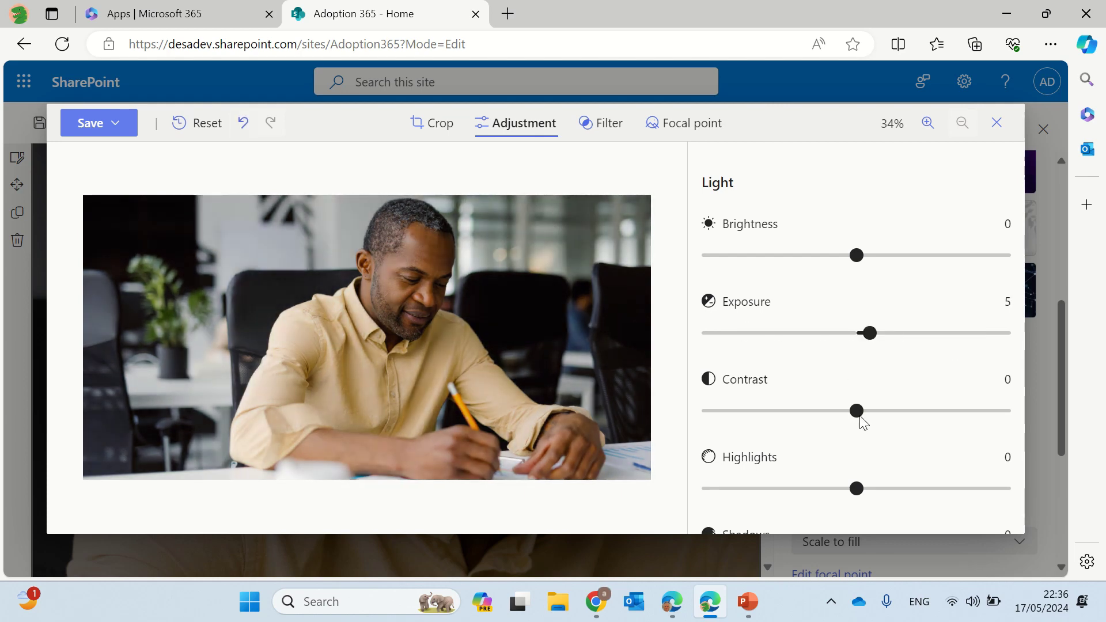
{"action": "left_click_drag", "start_coordinate": [907, 409], "coordinate": [848, 398]}
{"action": "left_click_drag", "start_coordinate": [863, 491], "coordinate": [795, 490]}
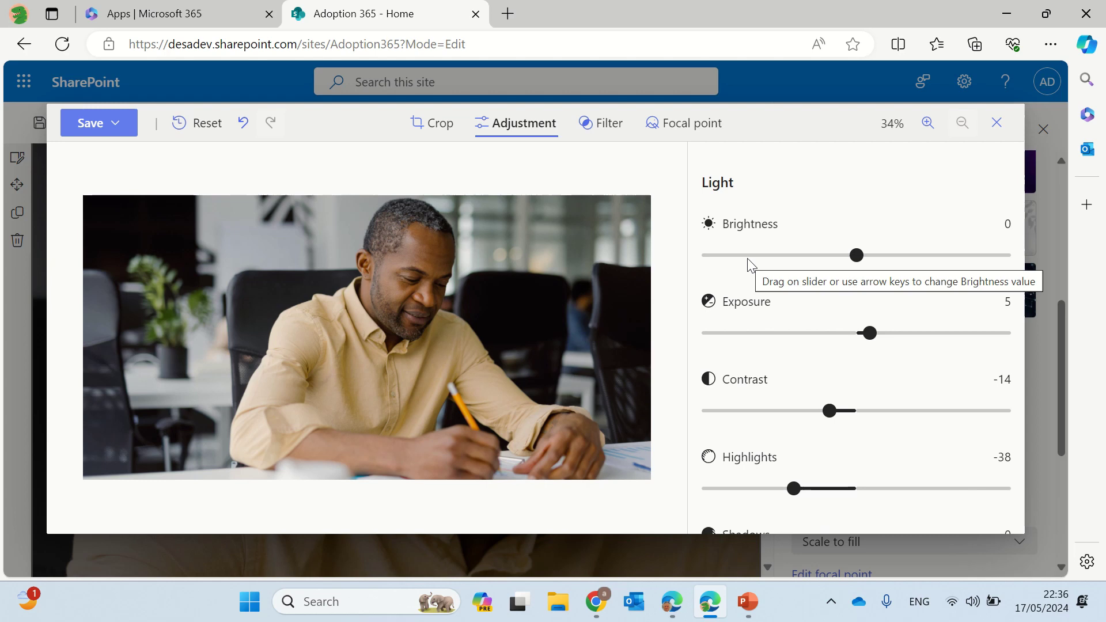
{"action": "left_click", "coordinate": [928, 125]}
{"action": "left_click", "coordinate": [928, 126]}
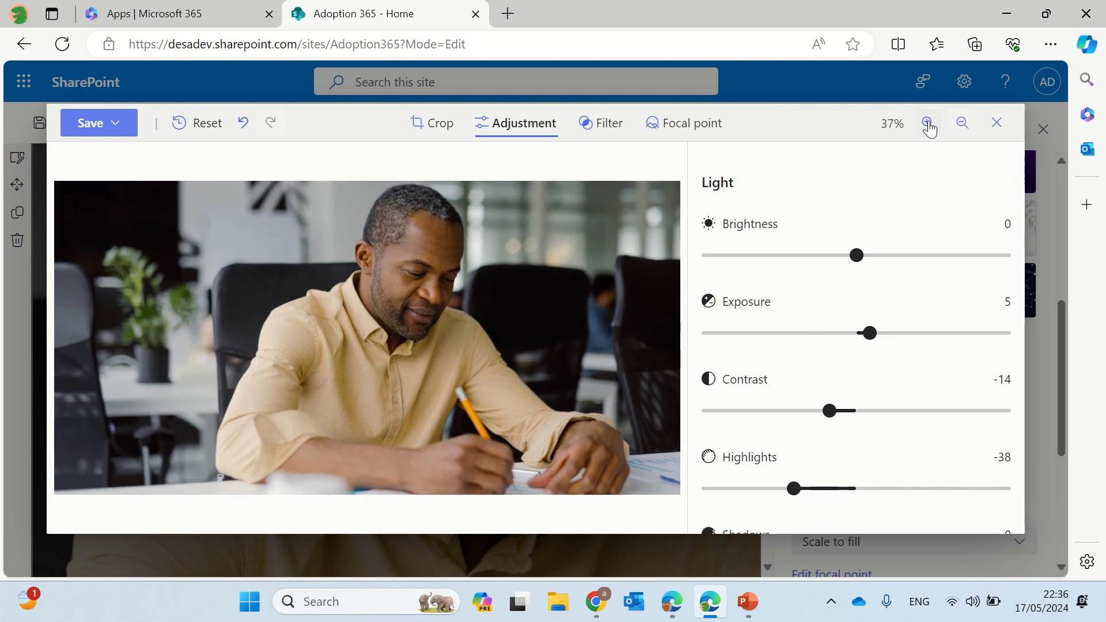
{"action": "left_click", "coordinate": [963, 127]}
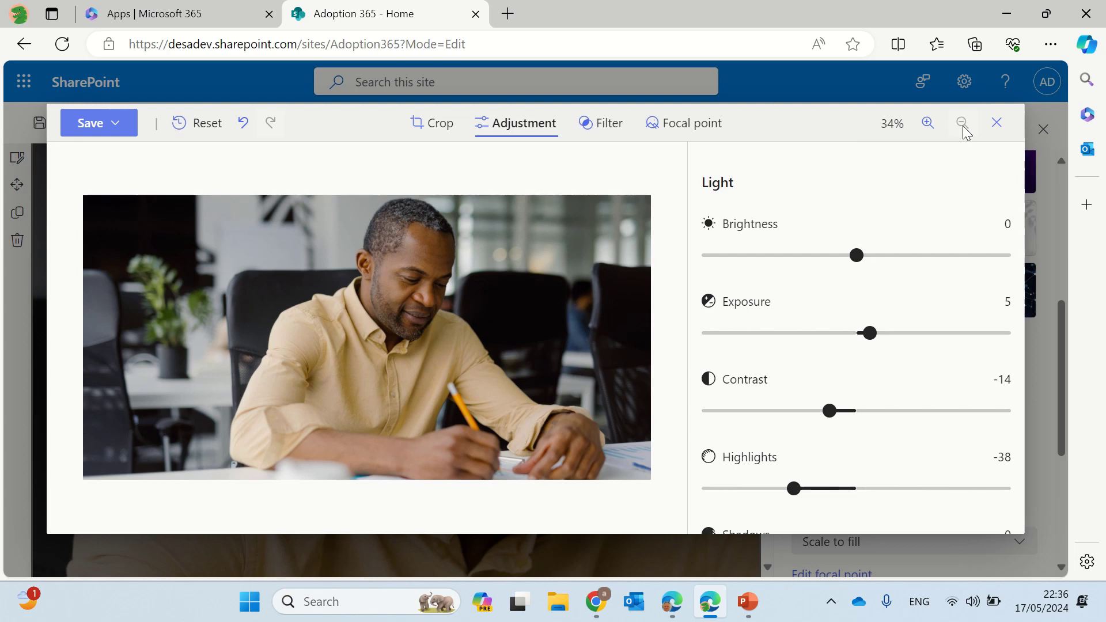
Try the Calm and Radiate filters, then apply Dramatic Cool at intensity 100.
{"action": "left_click", "coordinate": [607, 133]}
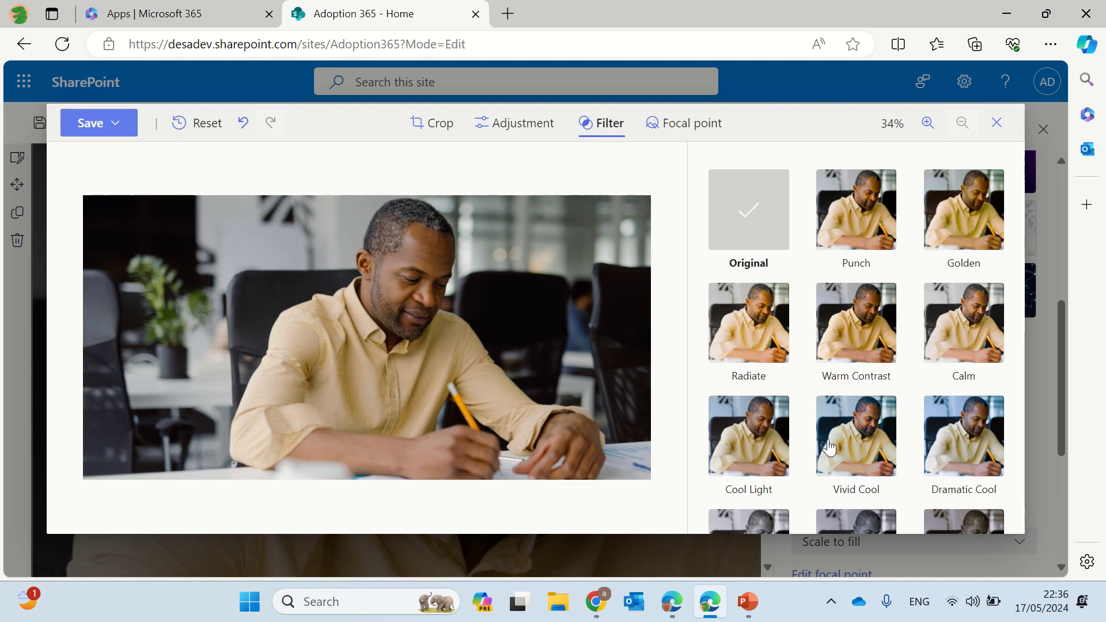
{"action": "left_click", "coordinate": [974, 345]}
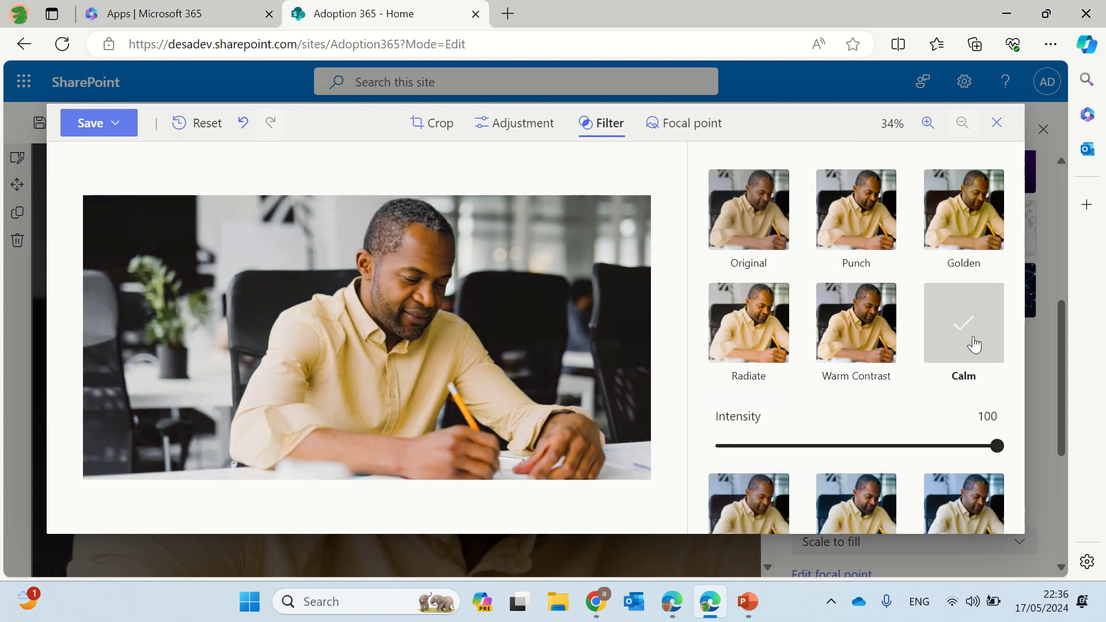
{"action": "left_click", "coordinate": [736, 328]}
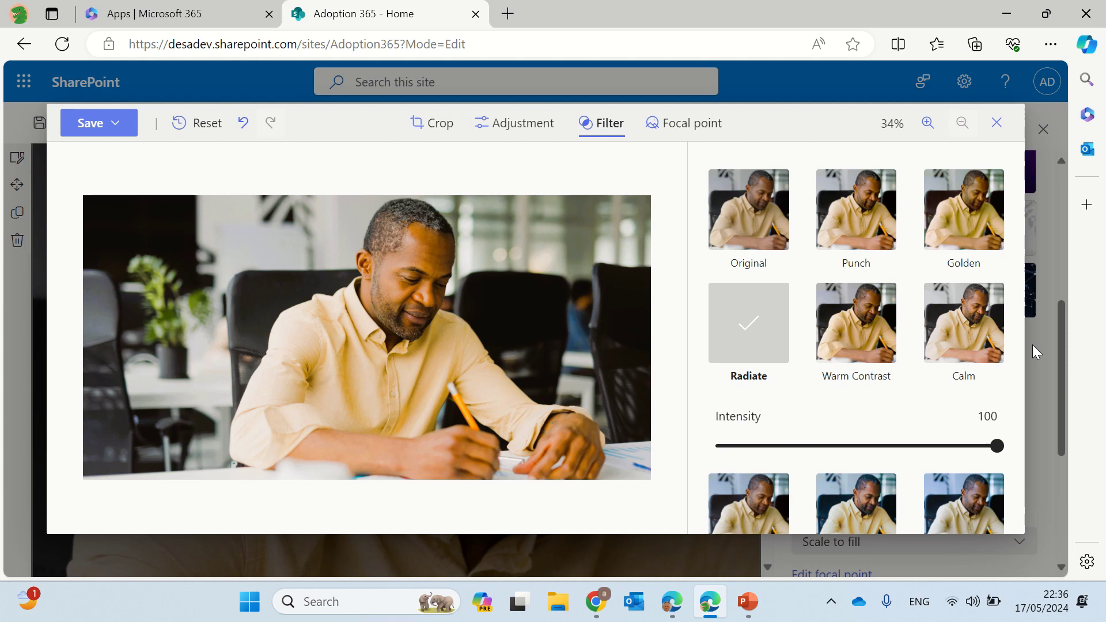
{"action": "left_click", "coordinate": [962, 505]}
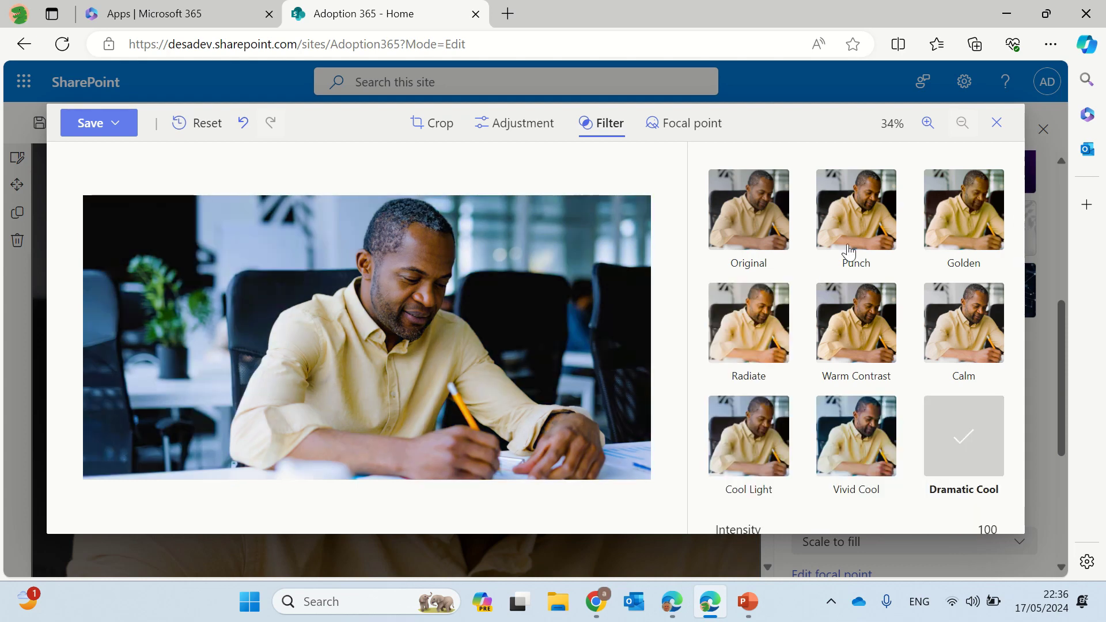
Place the photo's focal point on the left background near the plant and chair.
{"action": "left_click", "coordinate": [679, 131]}
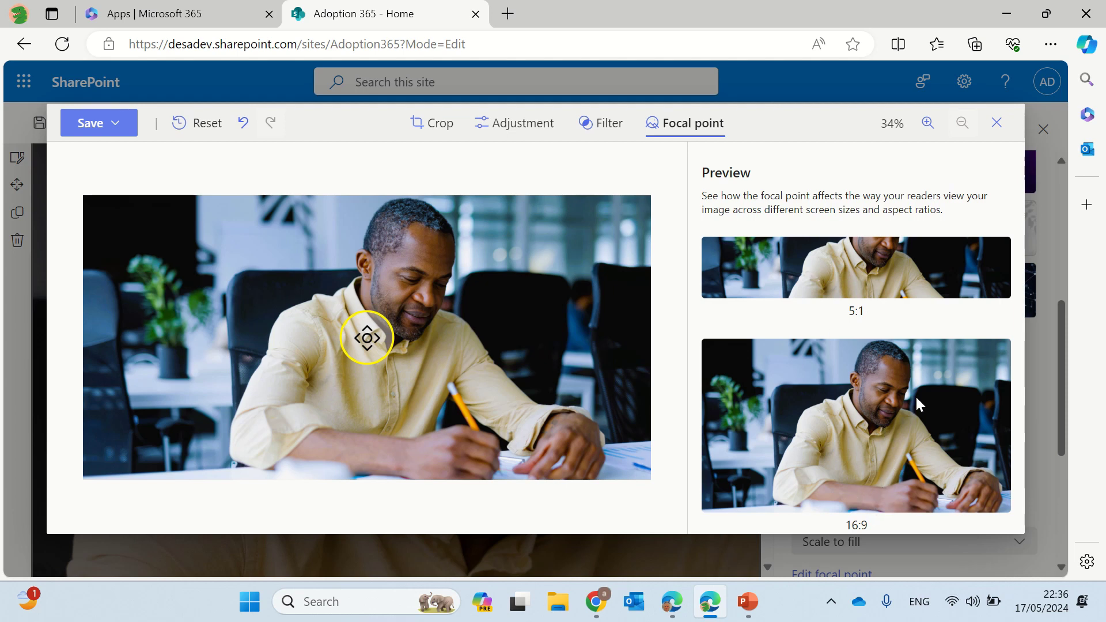
{"action": "mouse_move", "coordinate": [378, 341]}
{"action": "left_mouse_down"}
{"action": "mouse_move", "coordinate": [342, 353]}
{"action": "mouse_move", "coordinate": [287, 334]}
{"action": "mouse_move", "coordinate": [511, 276]}
{"action": "mouse_move", "coordinate": [588, 296]}
{"action": "mouse_move", "coordinate": [232, 284]}
{"action": "mouse_move", "coordinate": [336, 271]}
{"action": "mouse_move", "coordinate": [249, 283]}
{"action": "mouse_move", "coordinate": [256, 379]}
{"action": "mouse_move", "coordinate": [254, 310]}
{"action": "left_mouse_up"}
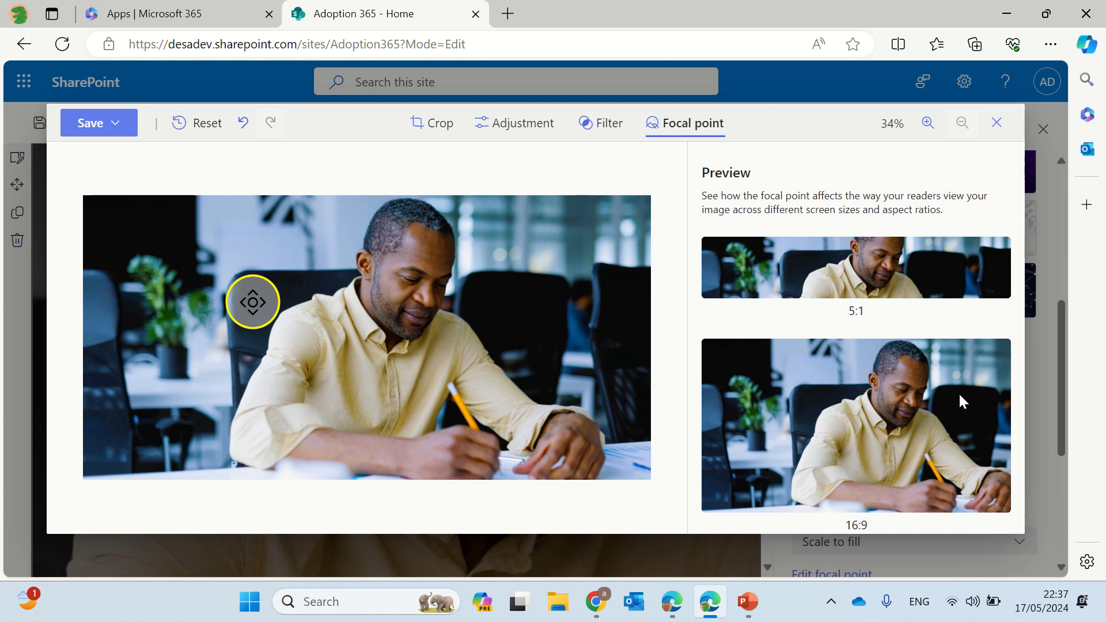
Save the edited photo as the section background and close the section settings.
{"action": "left_click", "coordinate": [119, 124]}
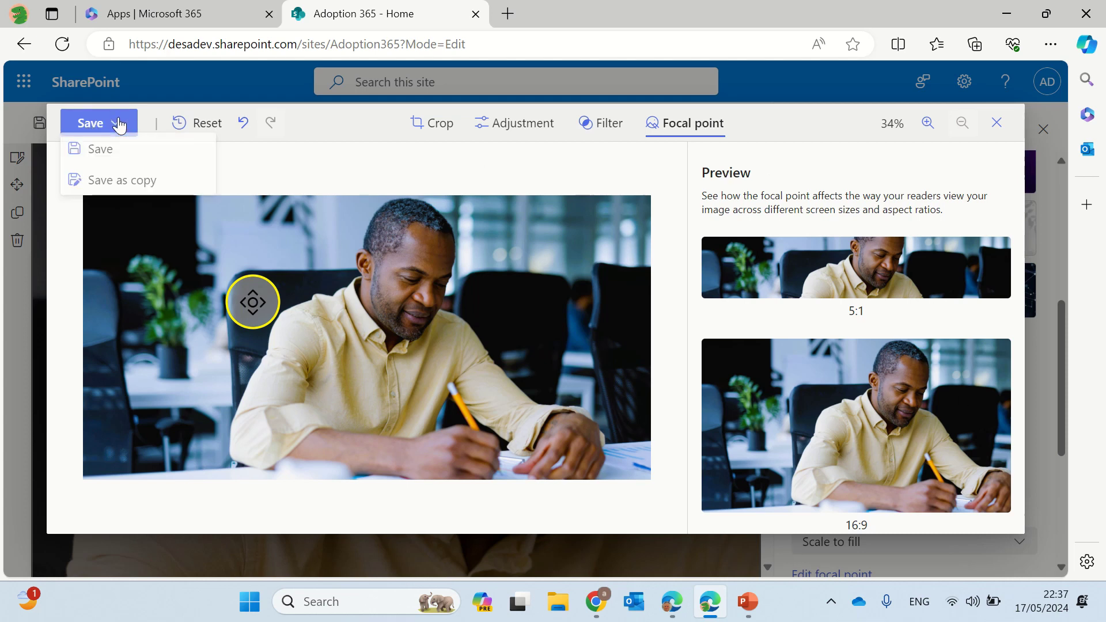
{"action": "left_click", "coordinate": [136, 161]}
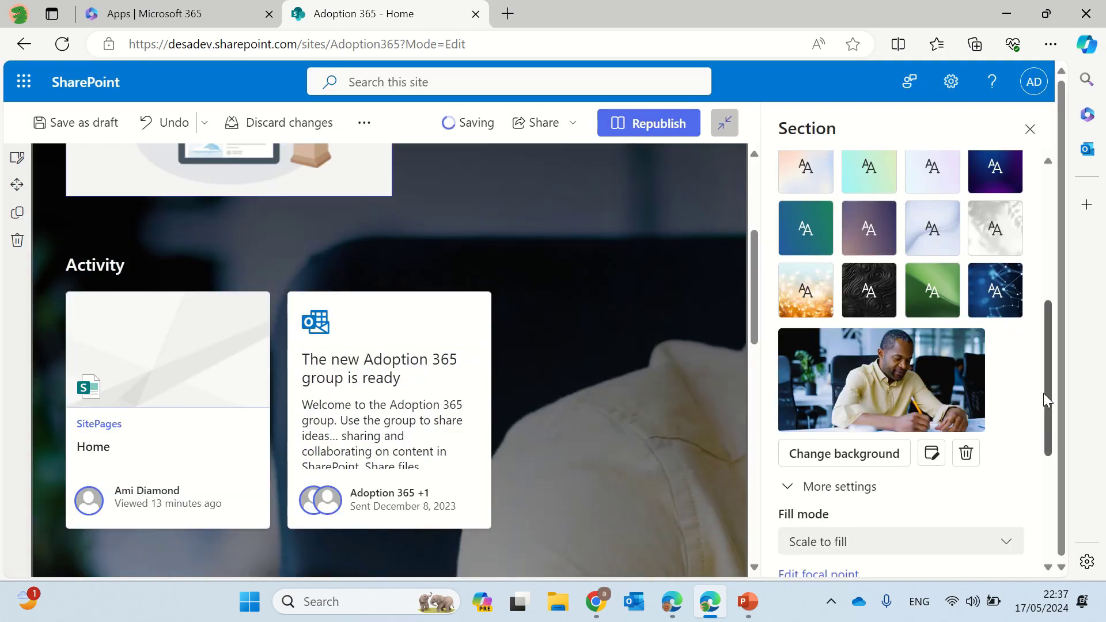
{"action": "left_click_drag", "start_coordinate": [1048, 393], "coordinate": [1051, 212]}
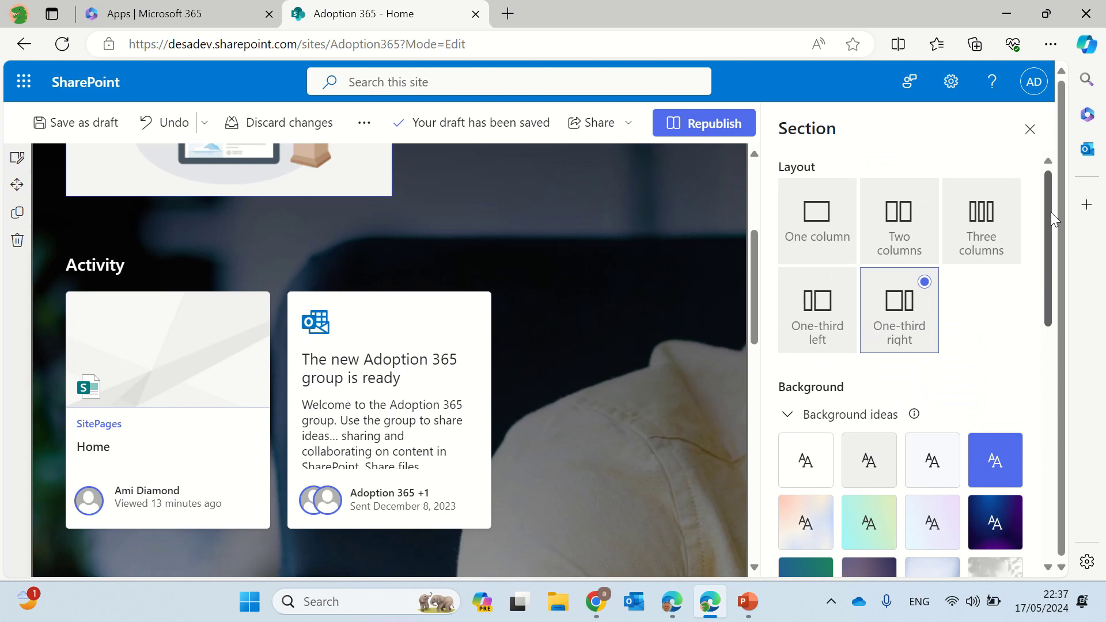
{"action": "left_click", "coordinate": [1029, 128]}
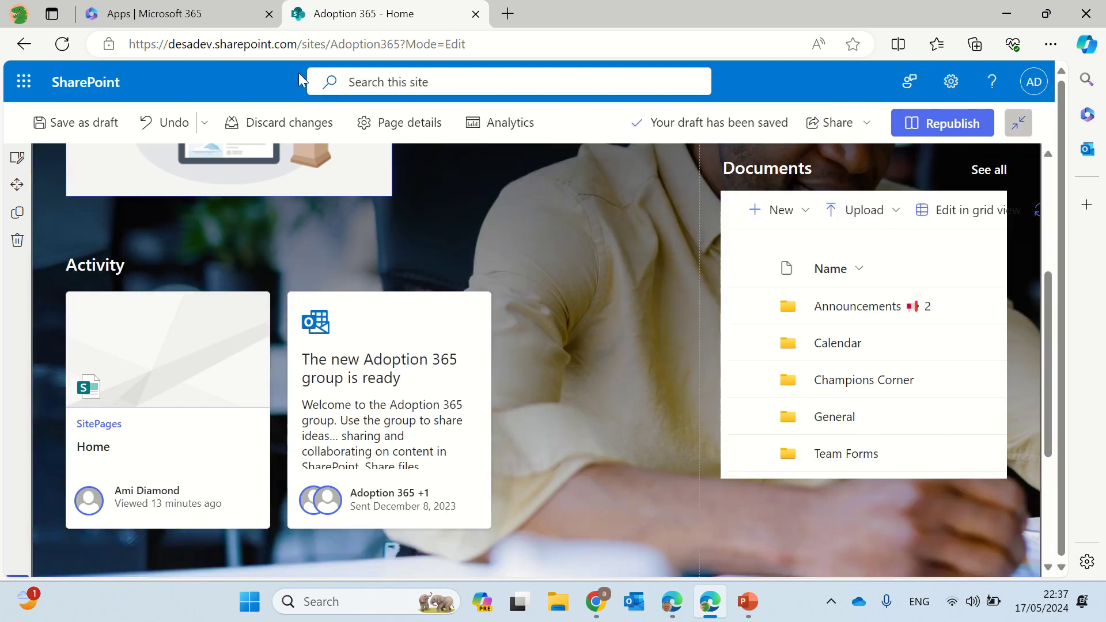
Open the Activity section's settings and view its desk photo in the editor, closing it unchanged.
{"action": "left_click", "coordinate": [16, 156]}
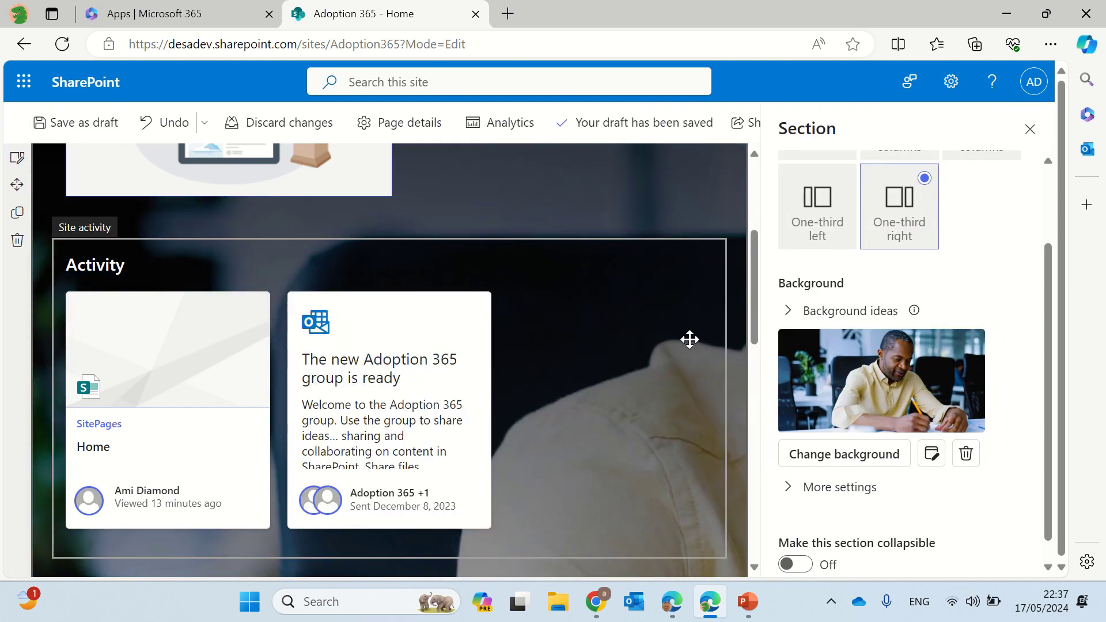
{"action": "left_click", "coordinate": [933, 455]}
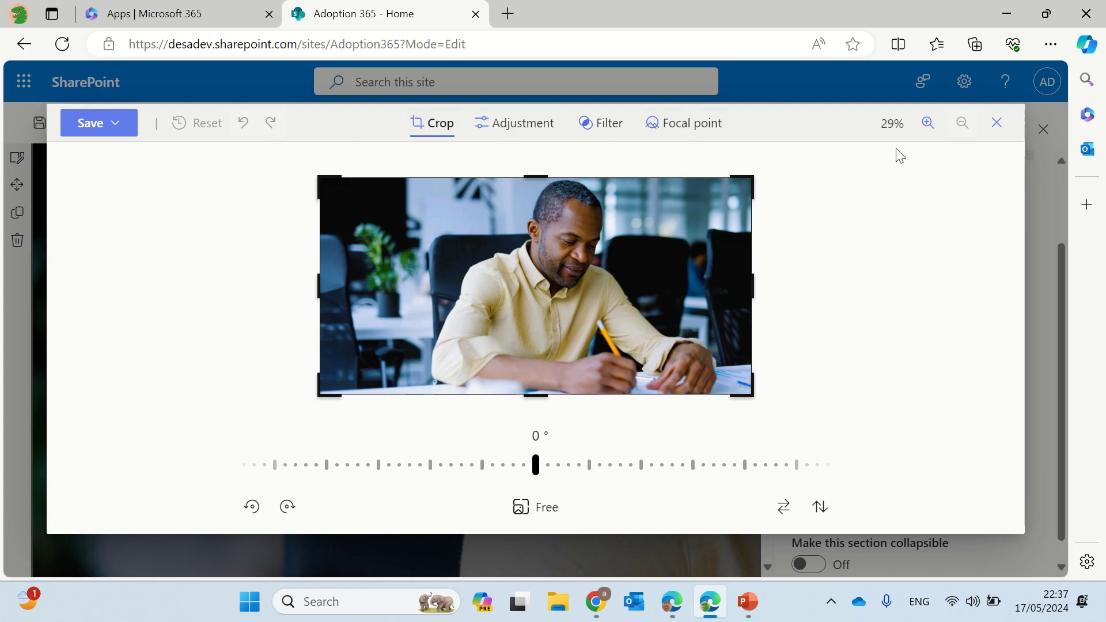
{"action": "left_click", "coordinate": [995, 123]}
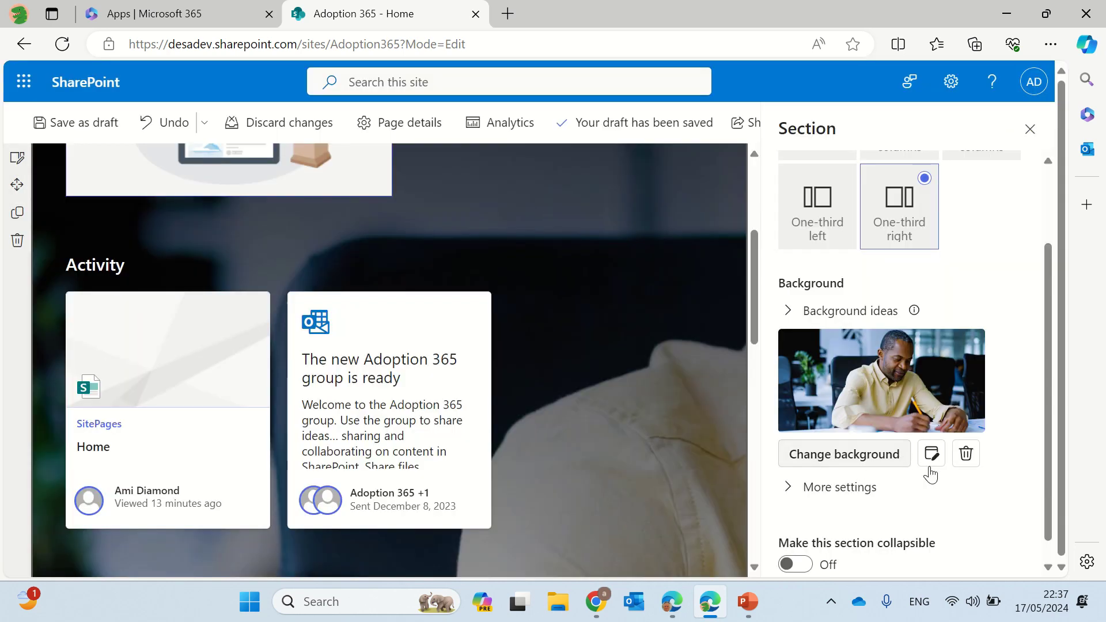
Replace the Activity section background with the pixabay.com green technology head image from web search.
{"action": "scroll", "coordinate": [1048, 313], "scroll_direction": "down", "scroll_amount": 1}
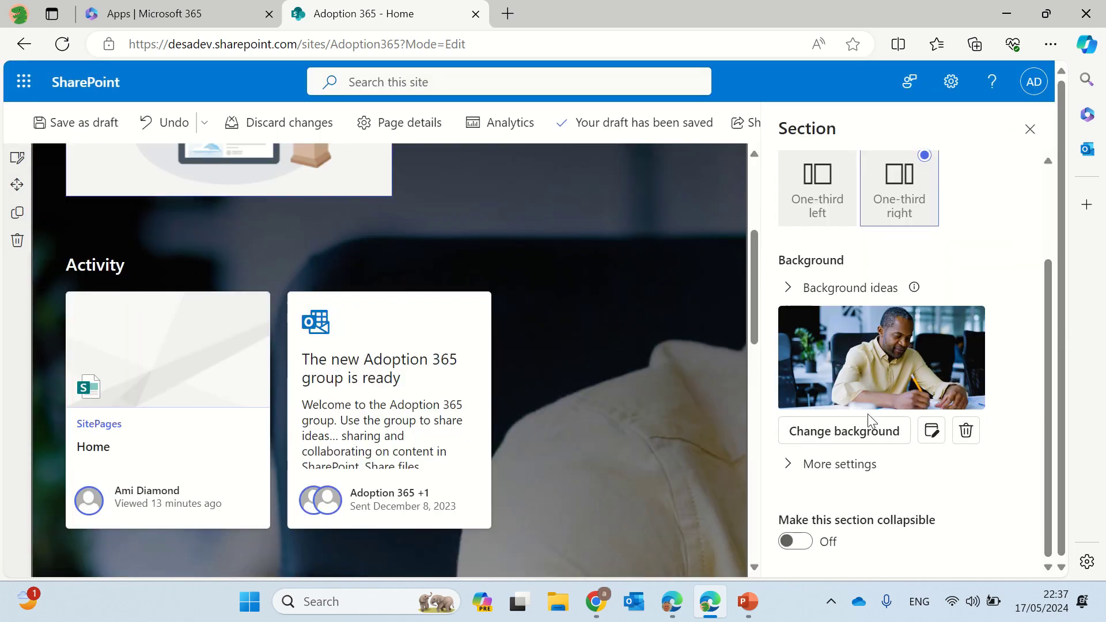
{"action": "left_click", "coordinate": [852, 433]}
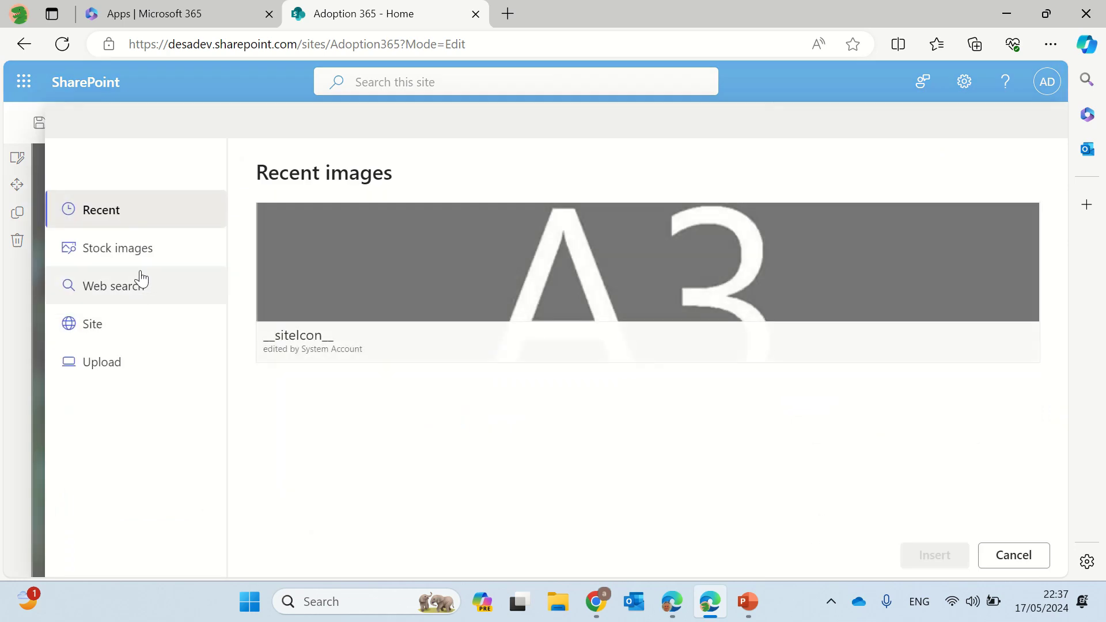
{"action": "left_click", "coordinate": [134, 288]}
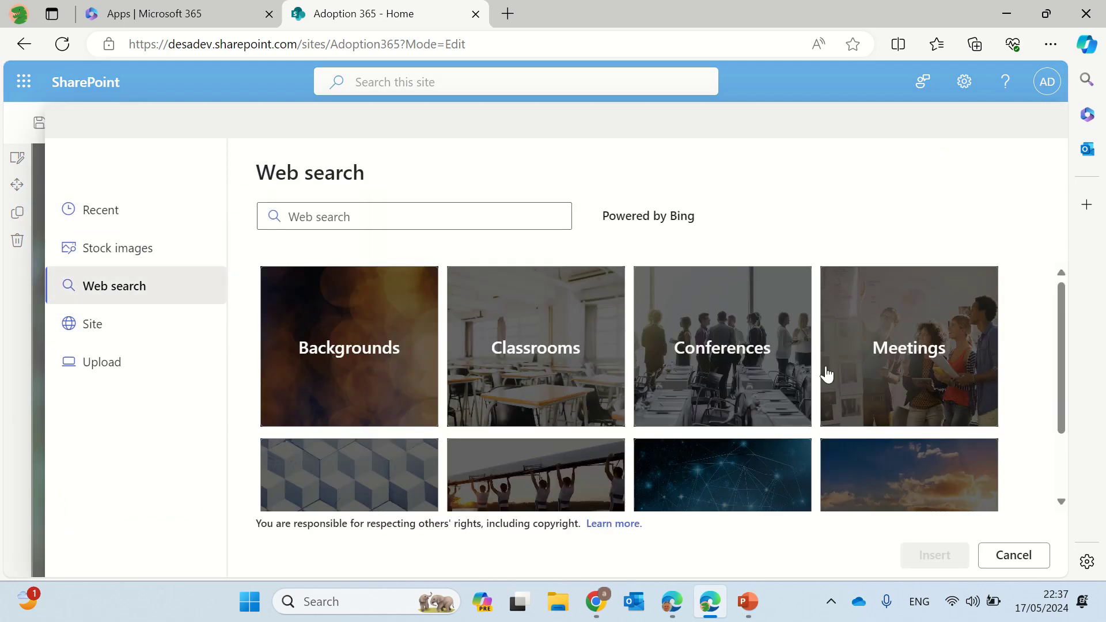
{"action": "left_click", "coordinate": [960, 415]}
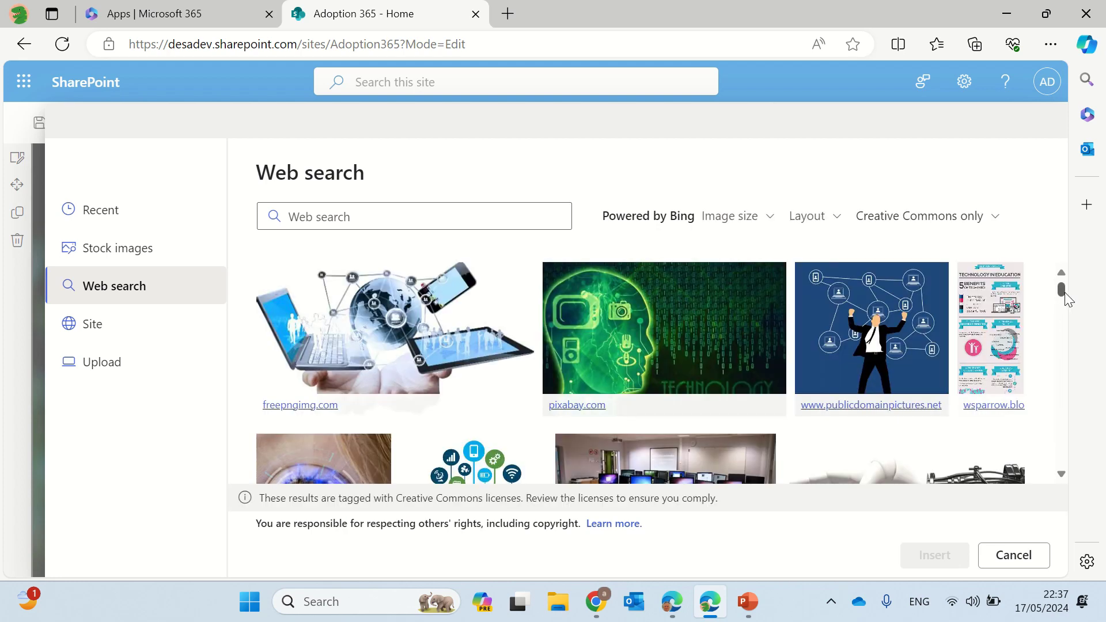
{"action": "left_click", "coordinate": [628, 339]}
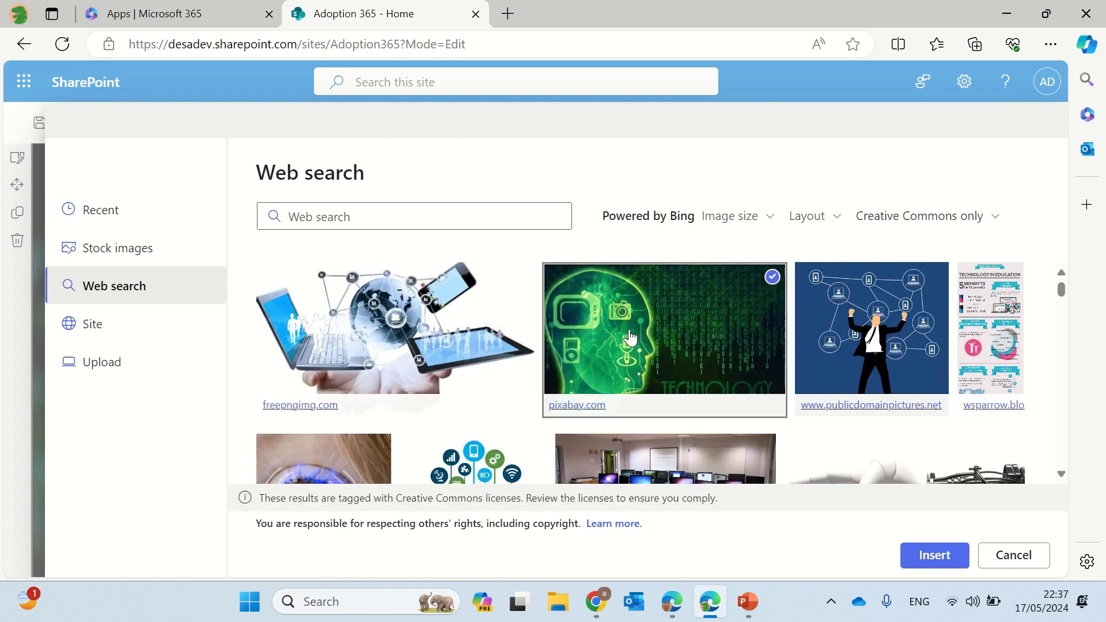
{"action": "left_click", "coordinate": [927, 557]}
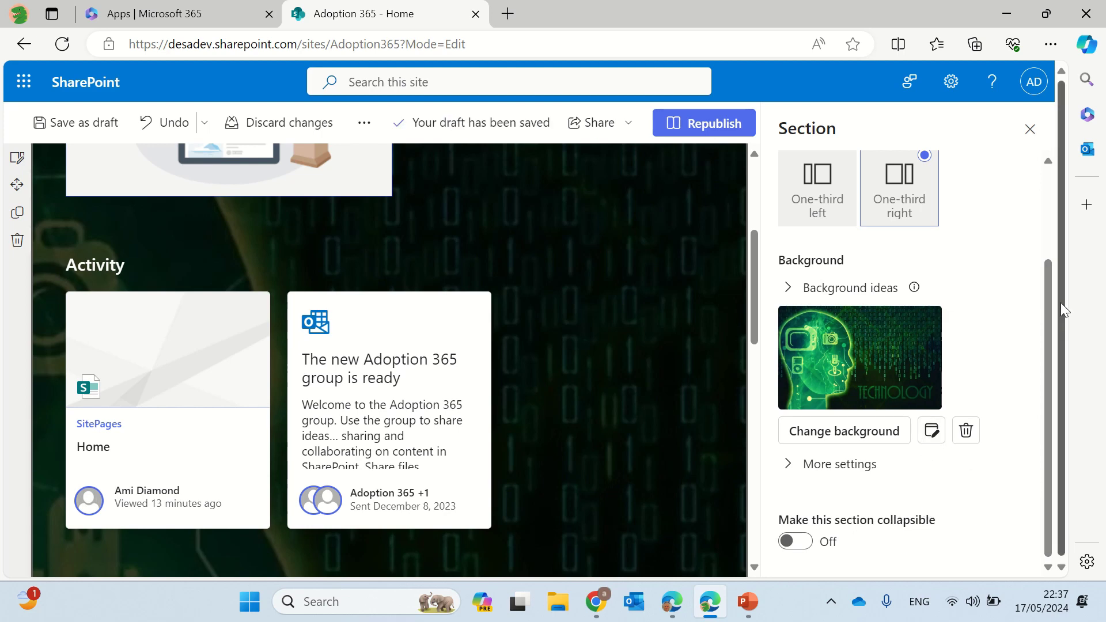
Set the section background's fill mode to Scale to fit.
{"action": "left_click", "coordinate": [792, 464]}
{"action": "left_click_drag", "start_coordinate": [1046, 292], "coordinate": [1044, 378]}
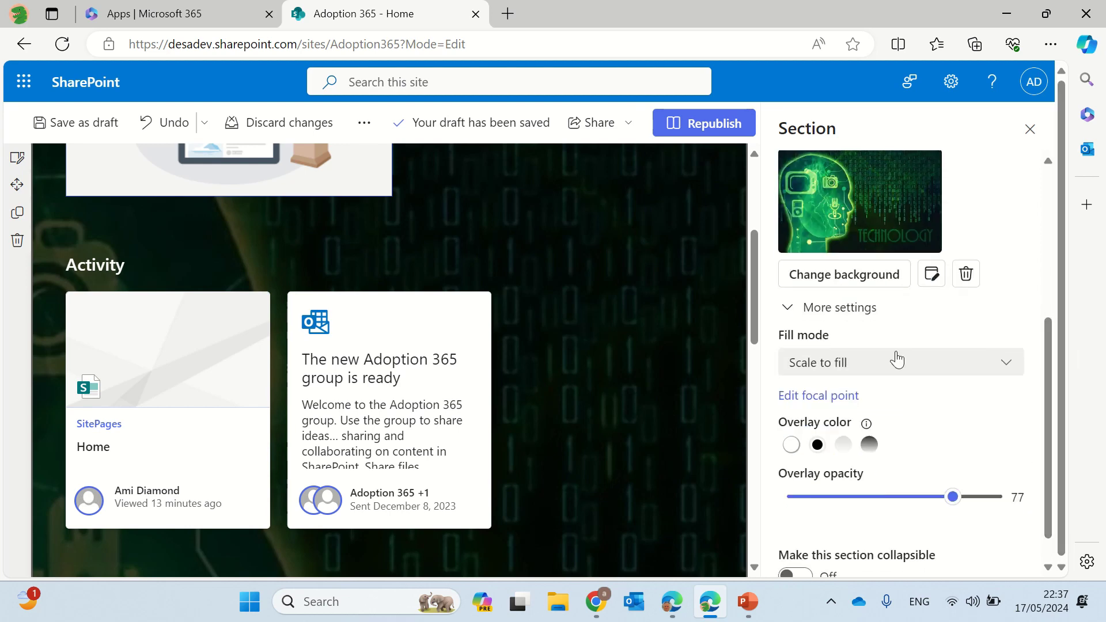
{"action": "left_click", "coordinate": [867, 362]}
{"action": "left_click", "coordinate": [835, 484]}
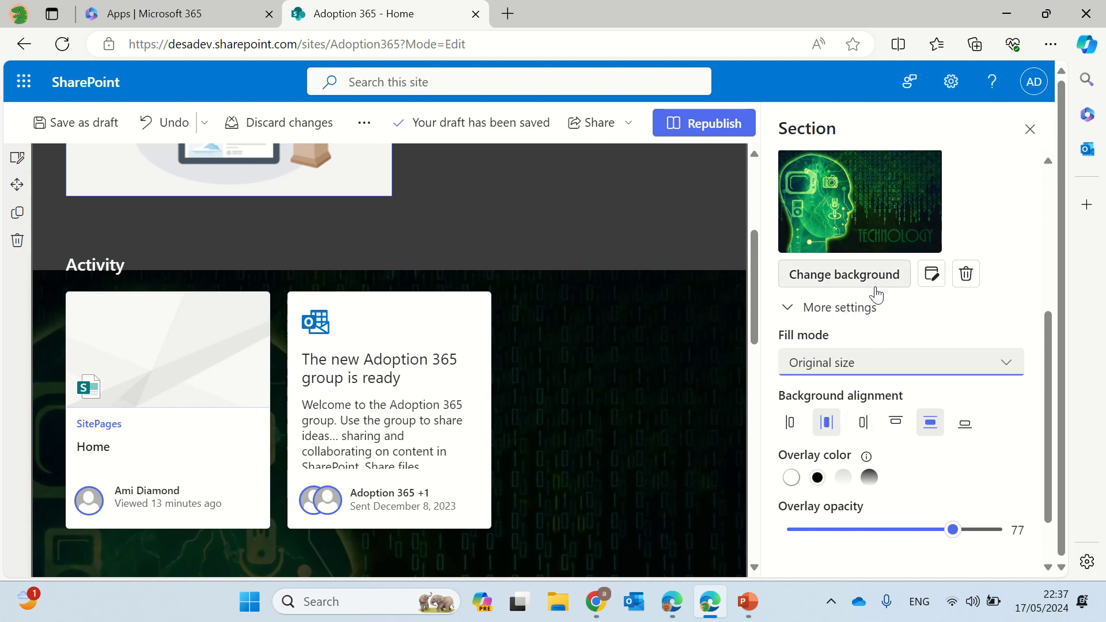
{"action": "left_click", "coordinate": [889, 365]}
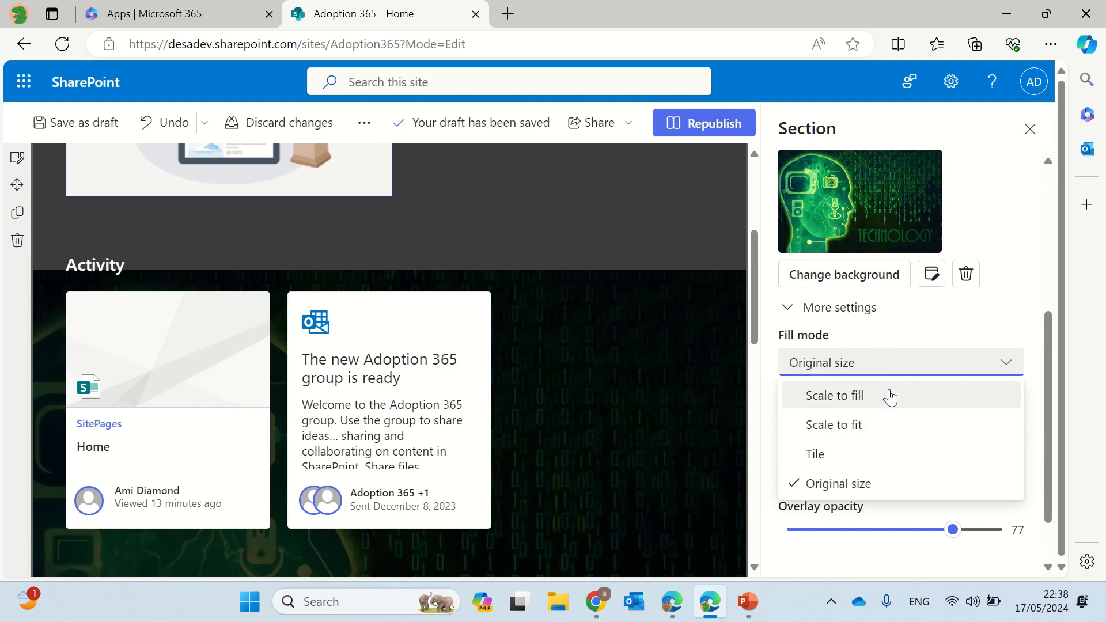
{"action": "left_click", "coordinate": [891, 396]}
{"action": "left_click", "coordinate": [870, 375]}
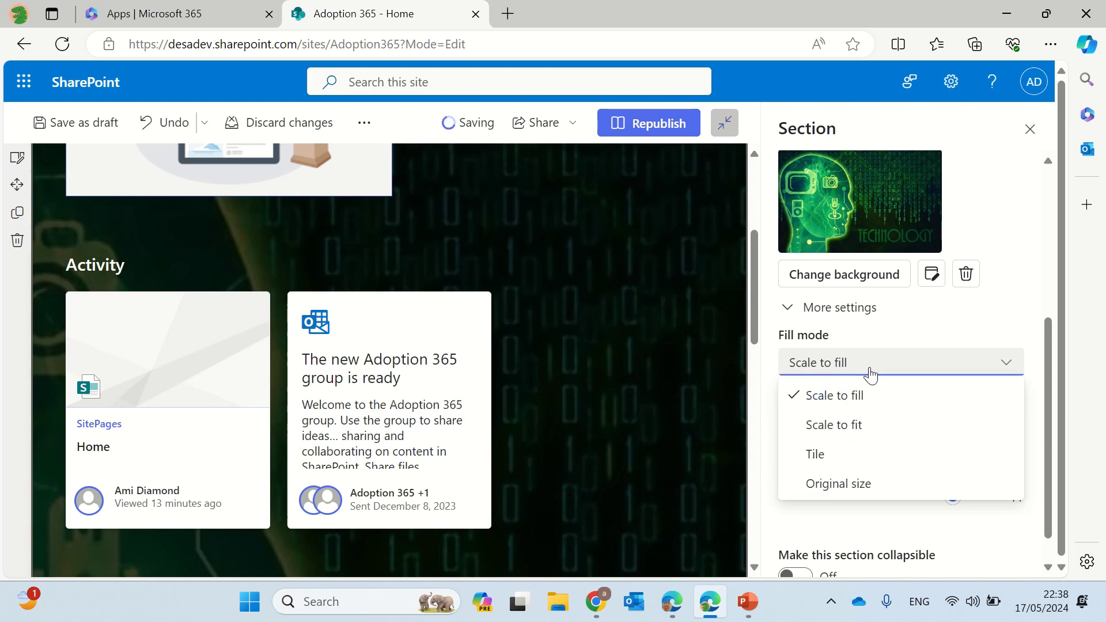
{"action": "left_click", "coordinate": [855, 424]}
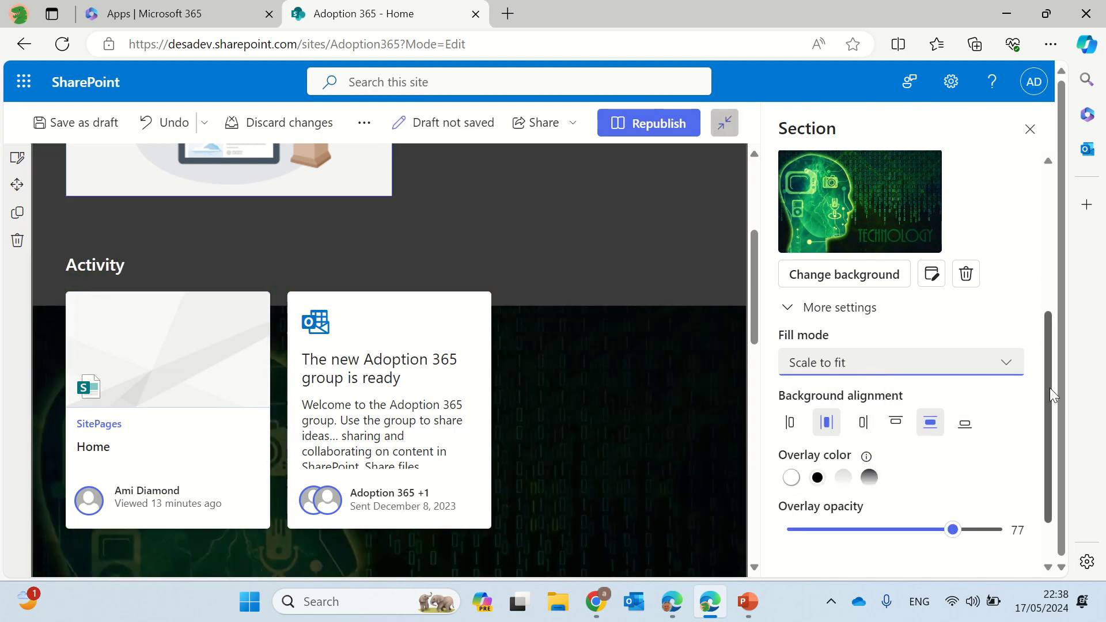
Lower the overlay opacity to 37, use the light gradient overlay and align the image to the bottom.
{"action": "left_click_drag", "start_coordinate": [1050, 388], "coordinate": [1044, 436]}
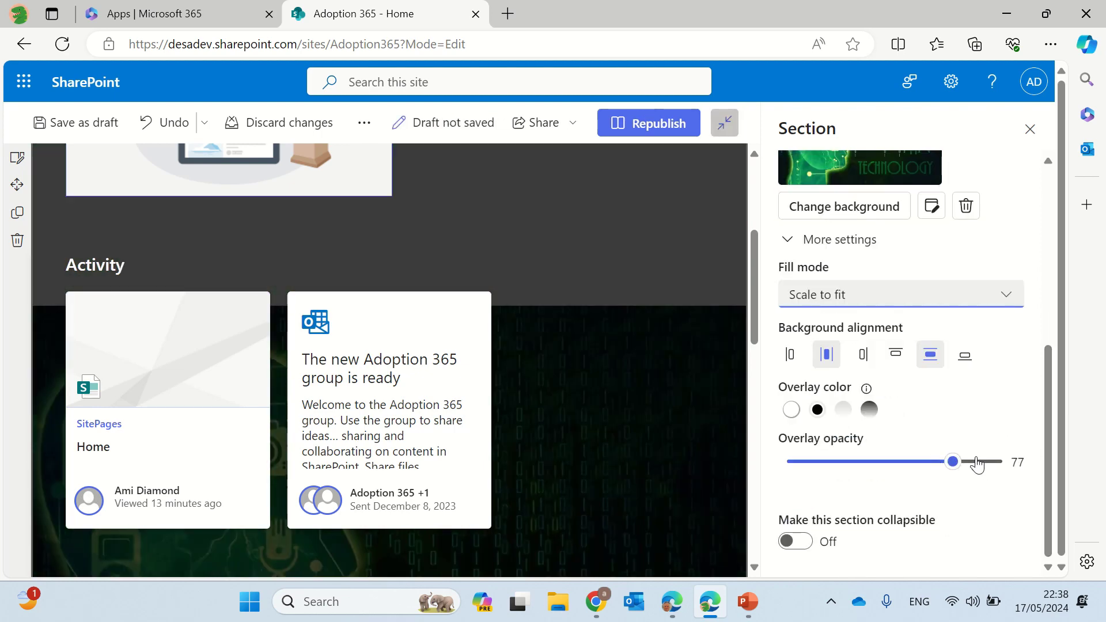
{"action": "left_click_drag", "start_coordinate": [953, 462], "coordinate": [866, 464]}
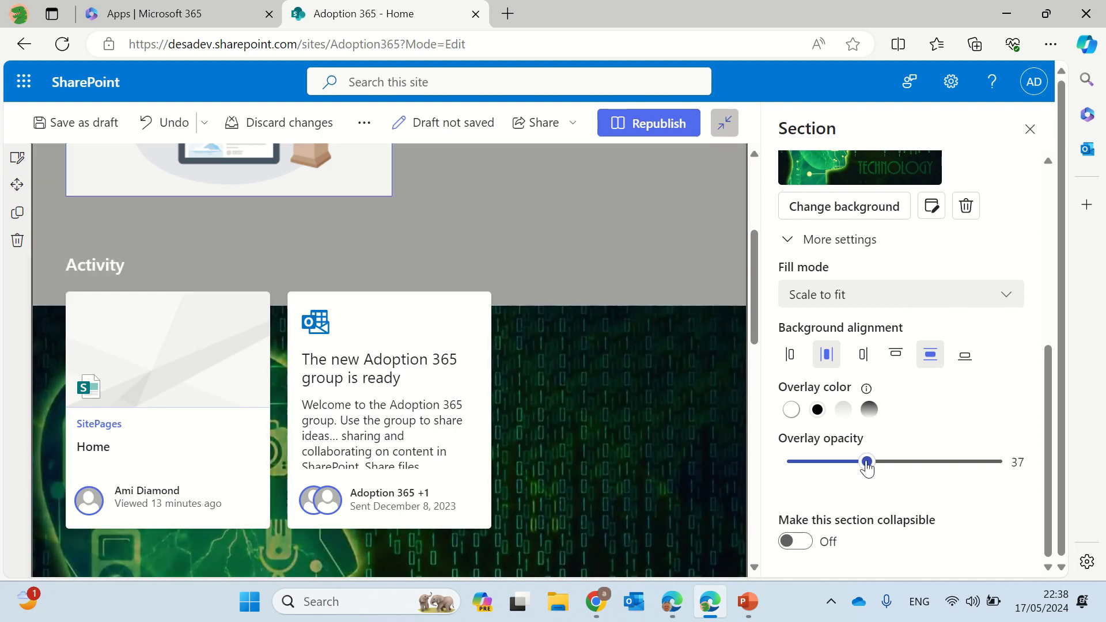
{"action": "left_click", "coordinate": [843, 412]}
{"action": "left_click", "coordinate": [965, 355]}
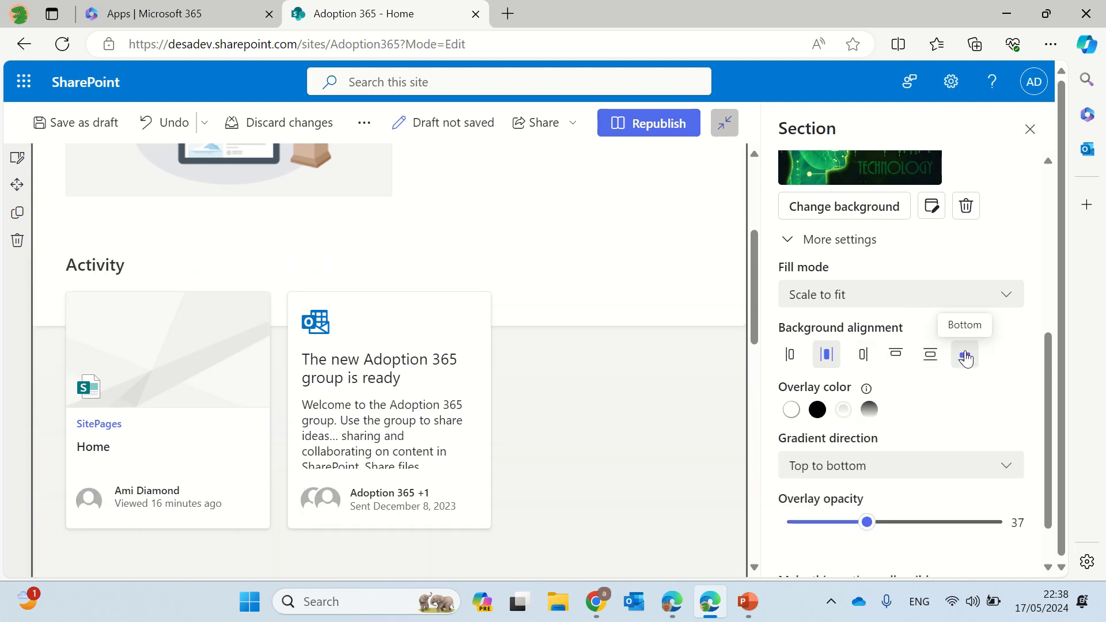
{"action": "left_click_drag", "start_coordinate": [1049, 462], "coordinate": [1037, 402]}
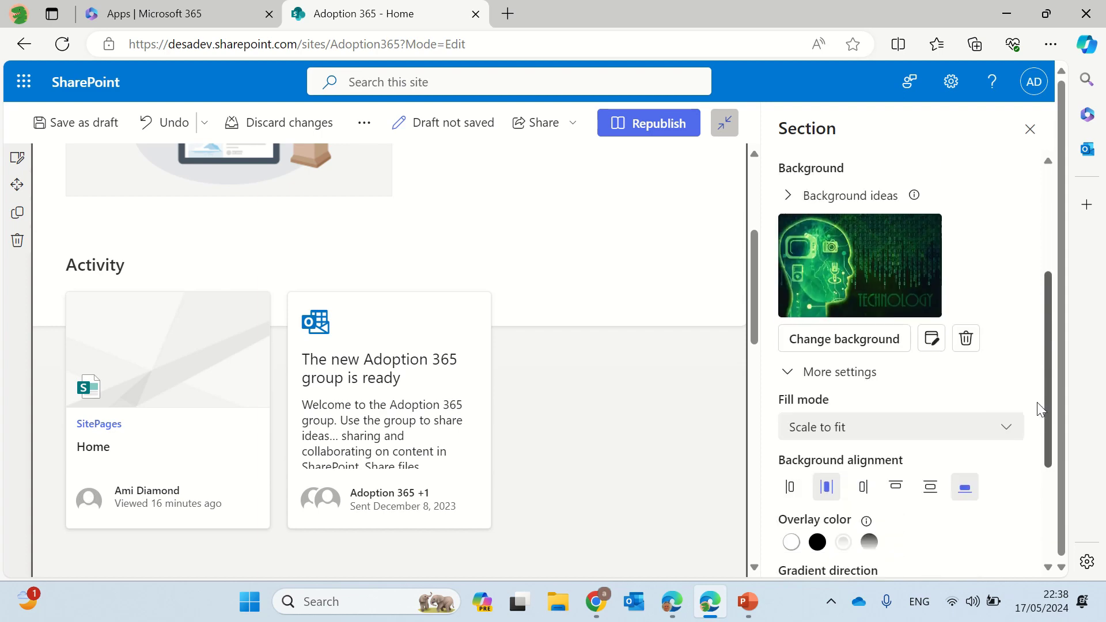
Crop the background image to a 960 × 271 strip in advanced editing and save it.
{"action": "left_click", "coordinate": [932, 338]}
{"action": "left_click_drag", "start_coordinate": [521, 393], "coordinate": [538, 276]}
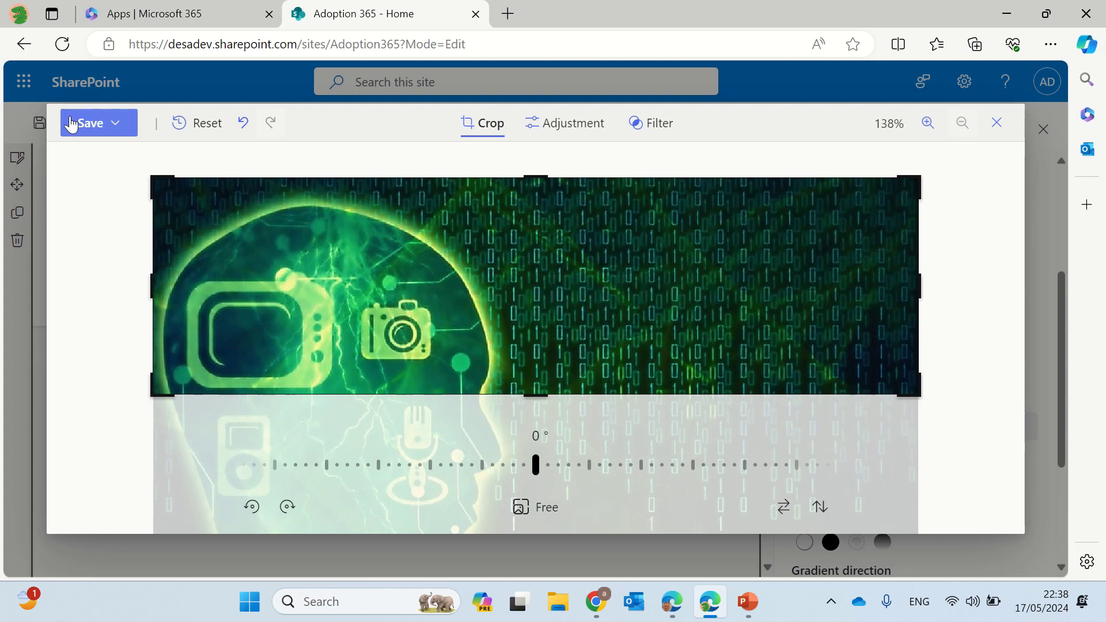
{"action": "left_click", "coordinate": [102, 128]}
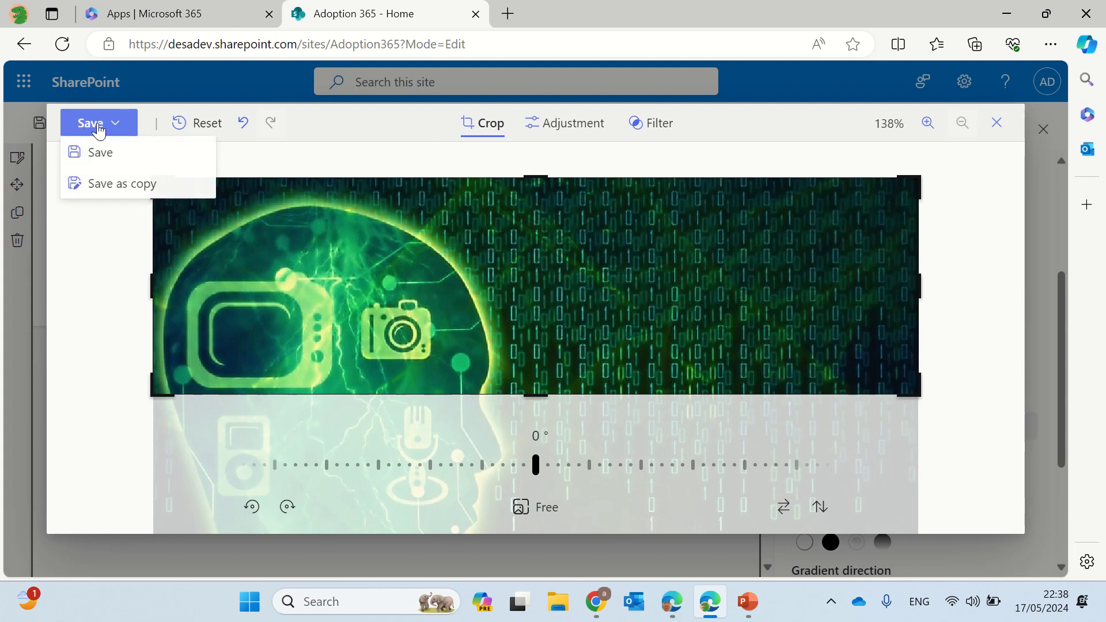
{"action": "left_click", "coordinate": [148, 165]}
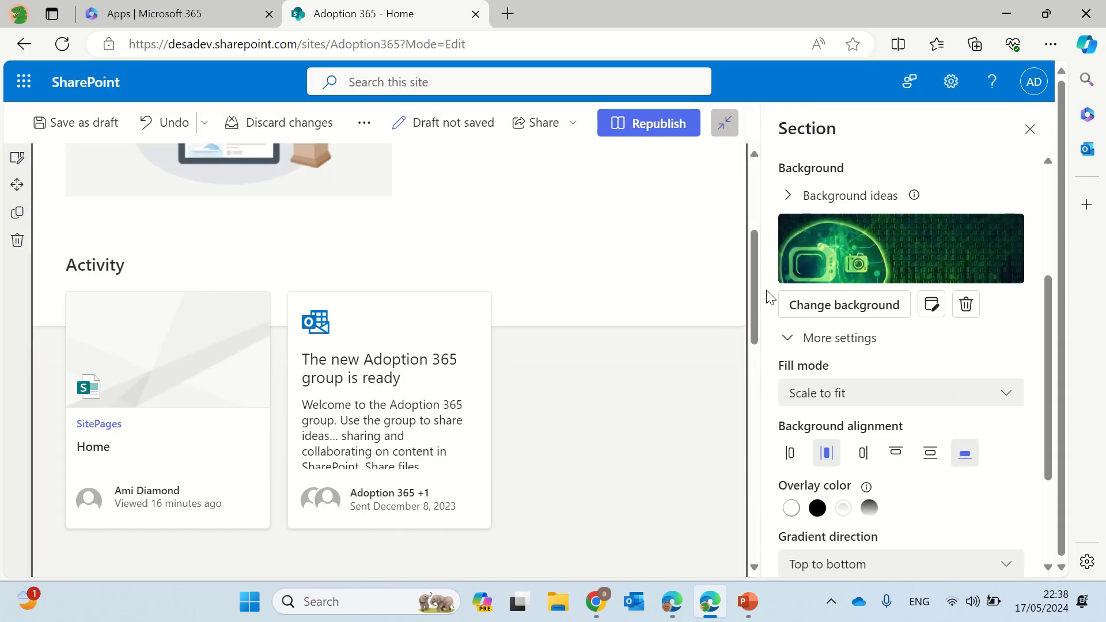
Review the page and republish the Adoption 365 home page.
{"action": "left_click_drag", "start_coordinate": [753, 269], "coordinate": [748, 209]}
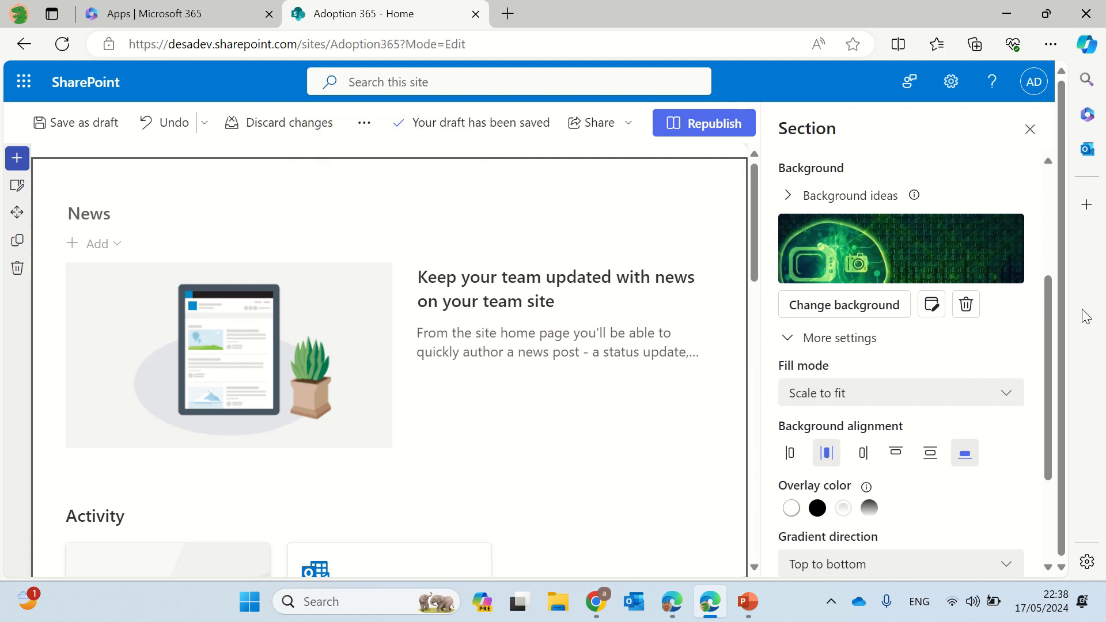
{"action": "left_click_drag", "start_coordinate": [1047, 285], "coordinate": [1030, 188]}
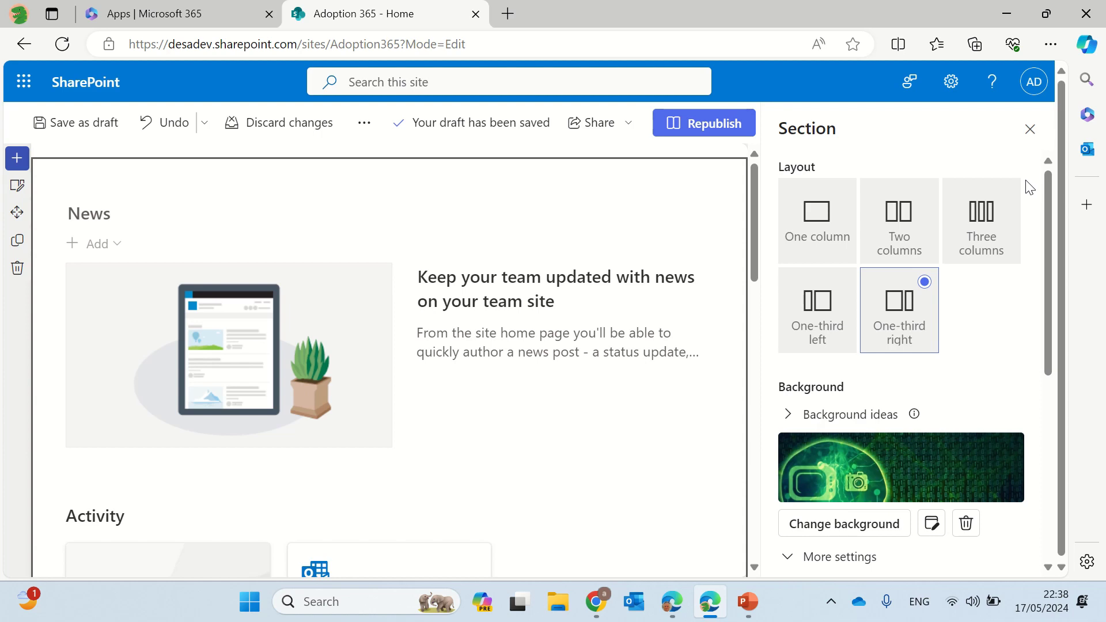
{"action": "left_click", "coordinate": [716, 123]}
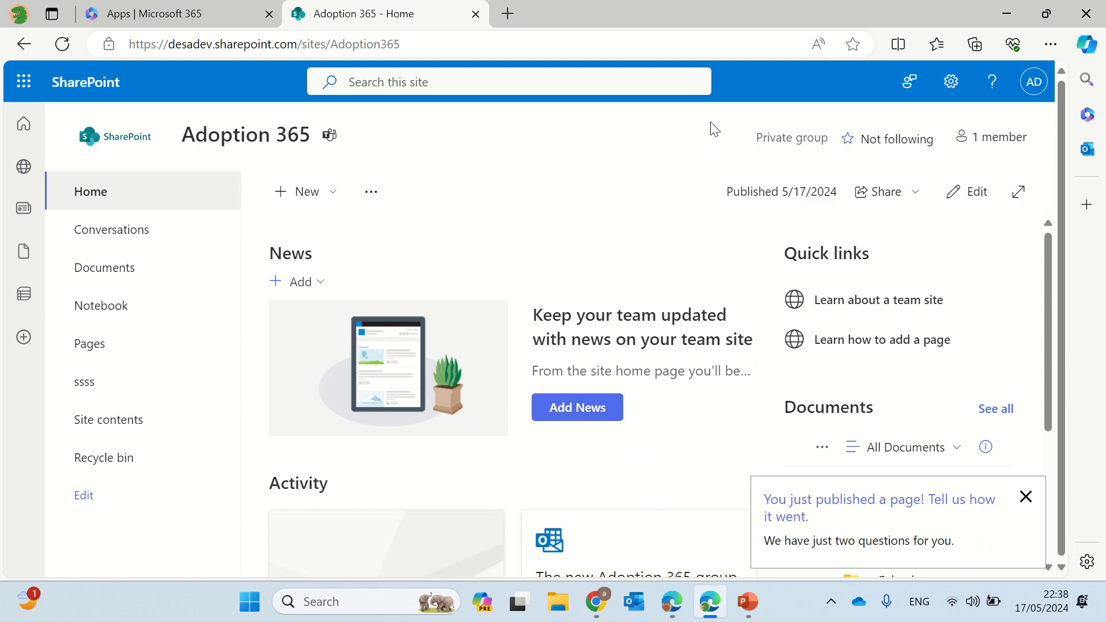
{"action": "left_click_drag", "start_coordinate": [1046, 279], "coordinate": [1046, 404]}
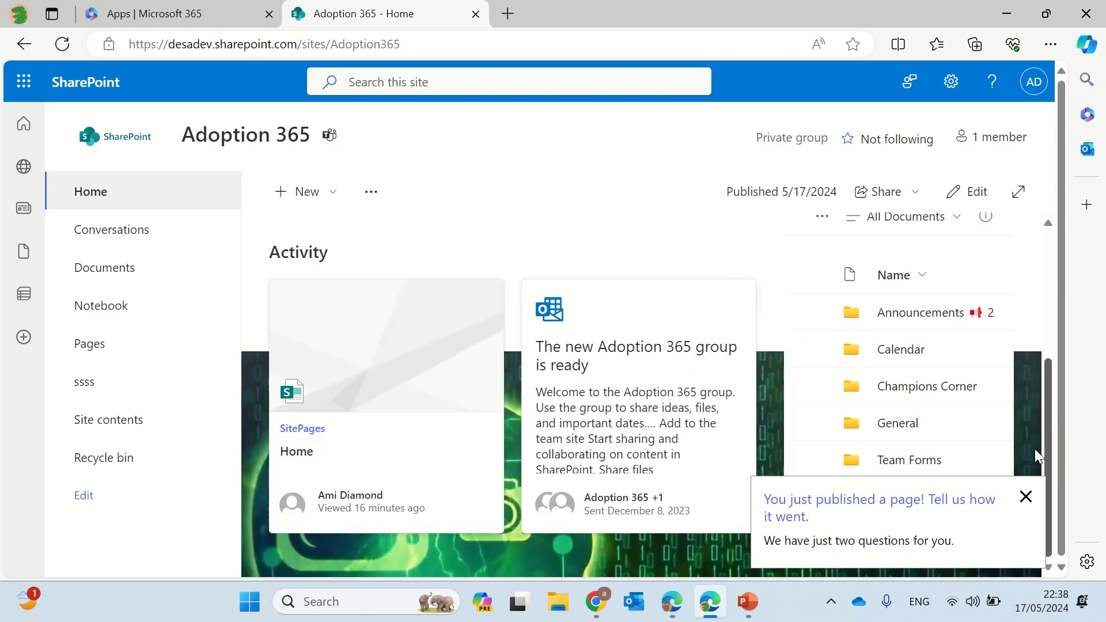